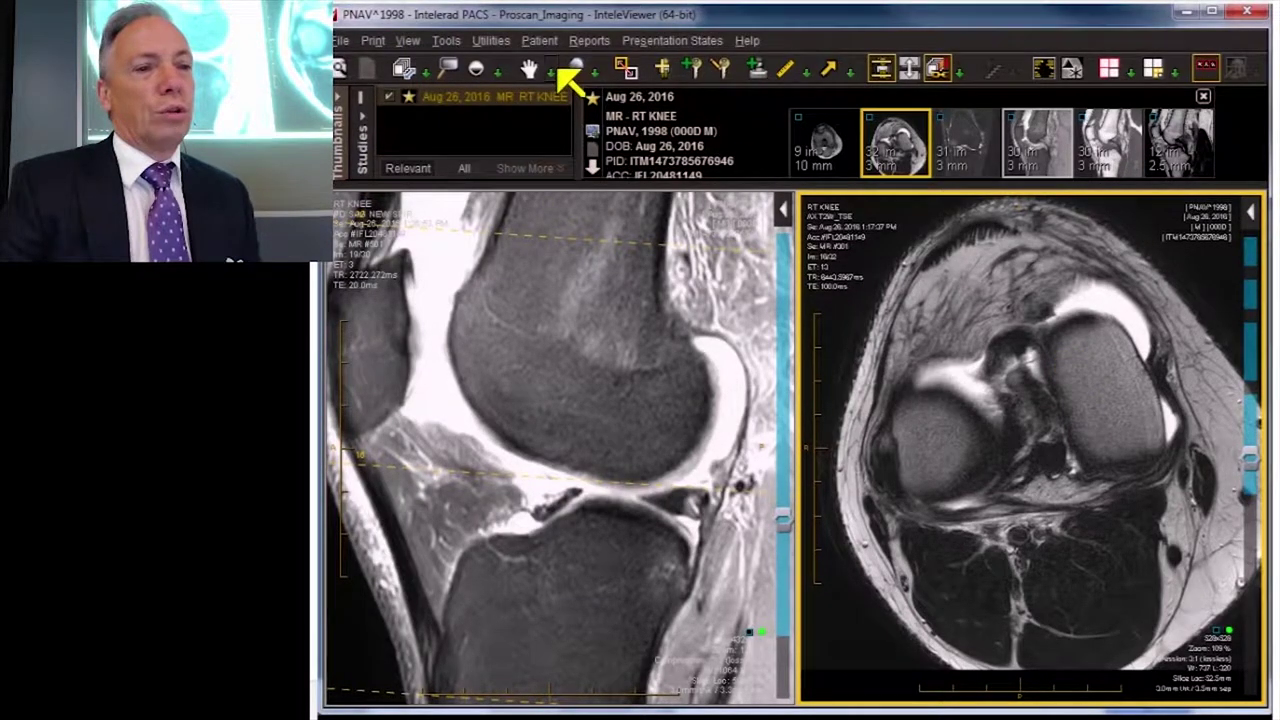
# Step: Return to the arrow pointer and bring the axial T2 series to slice 14 of 32 (45.5 mm)
pyautogui.click(573, 68)
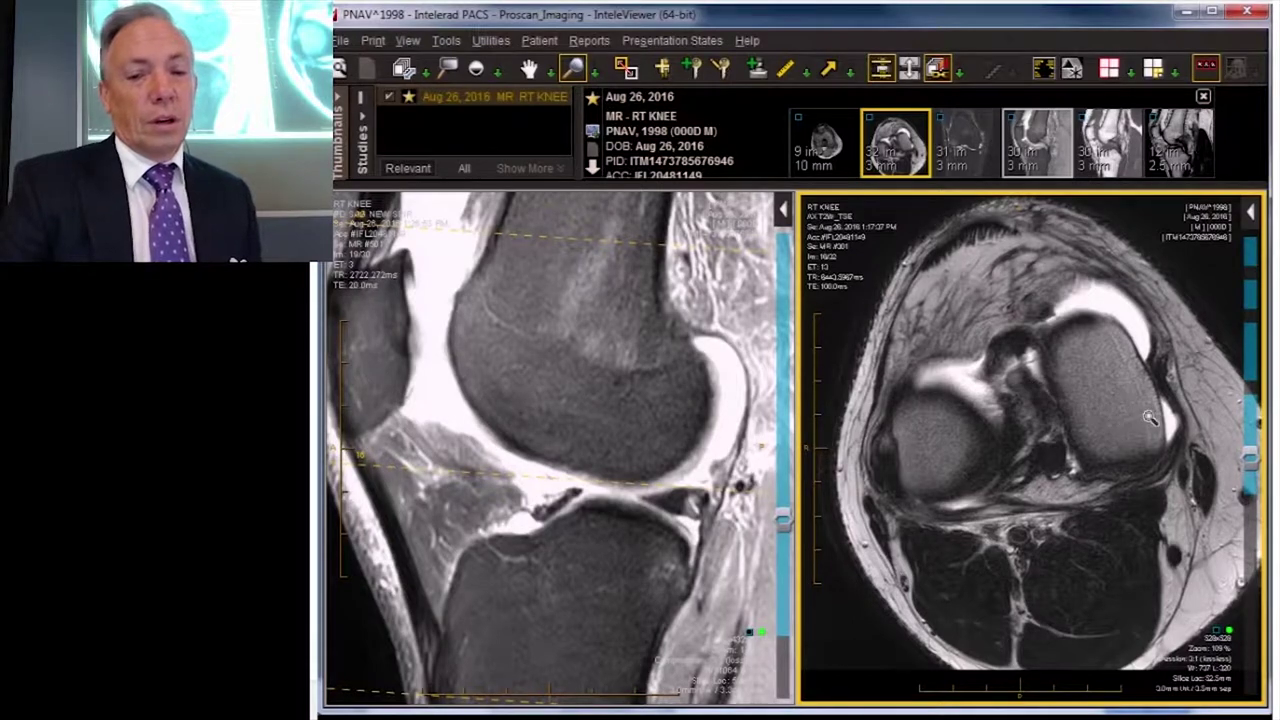
pyautogui.press('Escape')
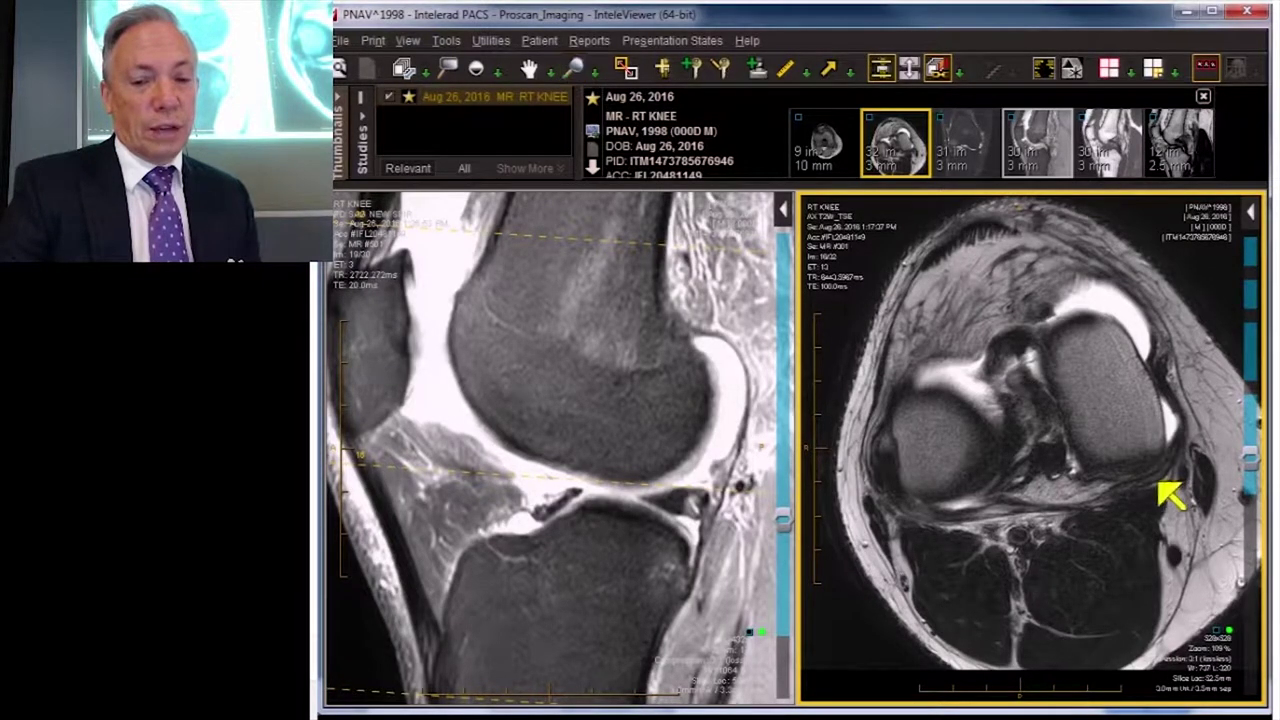
pyautogui.scroll(-3, 1148, 480)
pyautogui.scroll(4, 1140, 464)
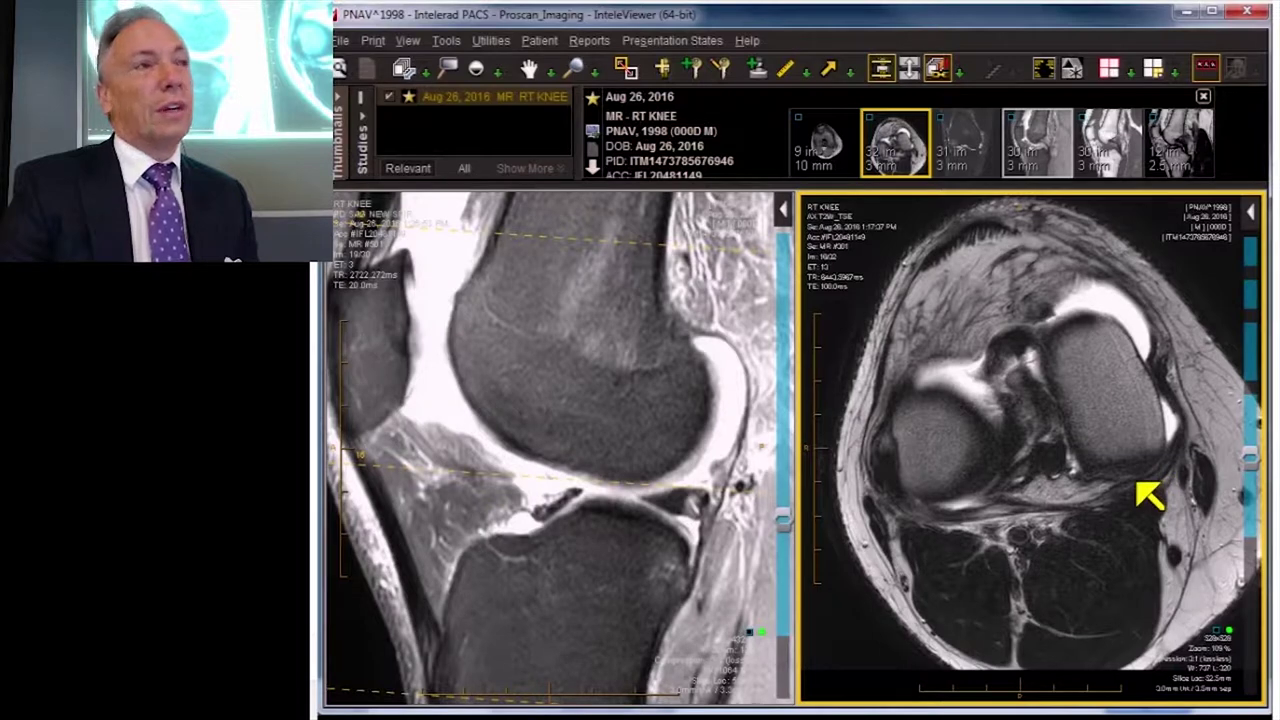
pyautogui.scroll(-1, 1150, 494)
pyautogui.scroll(3, 1150, 494)
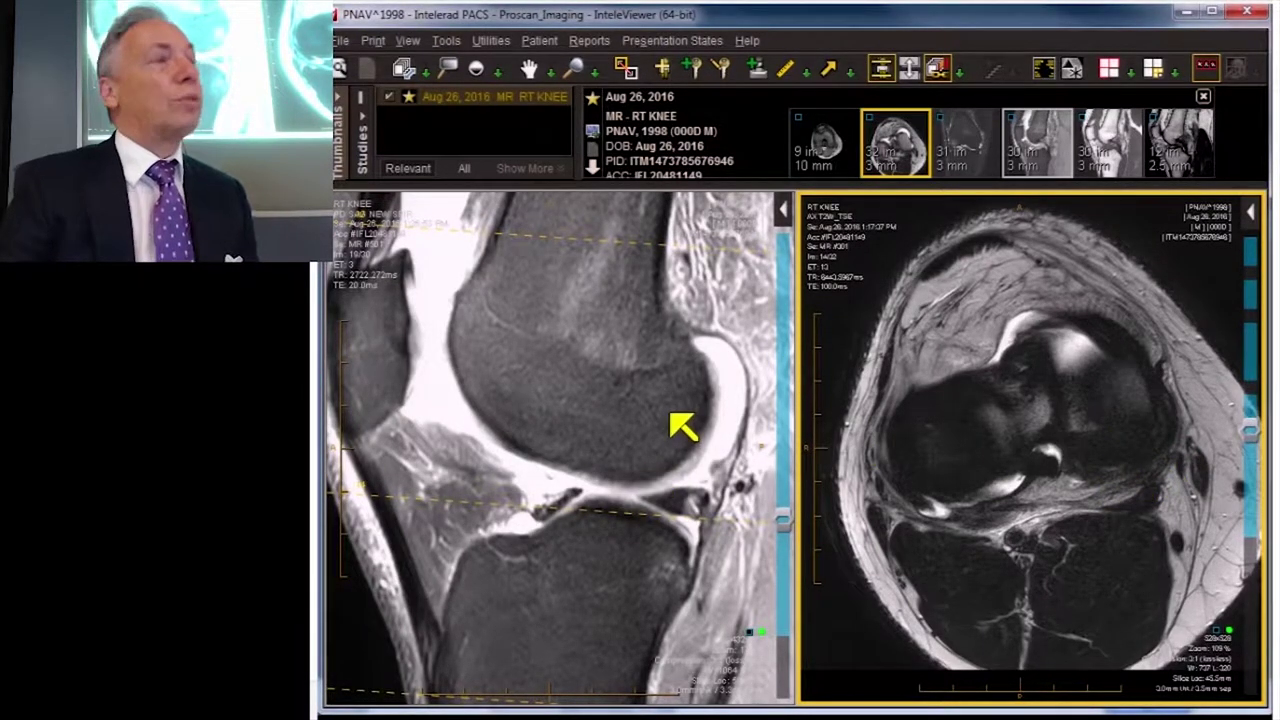
# Step: Activate the sagittal SPIR viewport and step to the slice showing the femorotibial joint and posterior meniscus
pyautogui.click(683, 425)
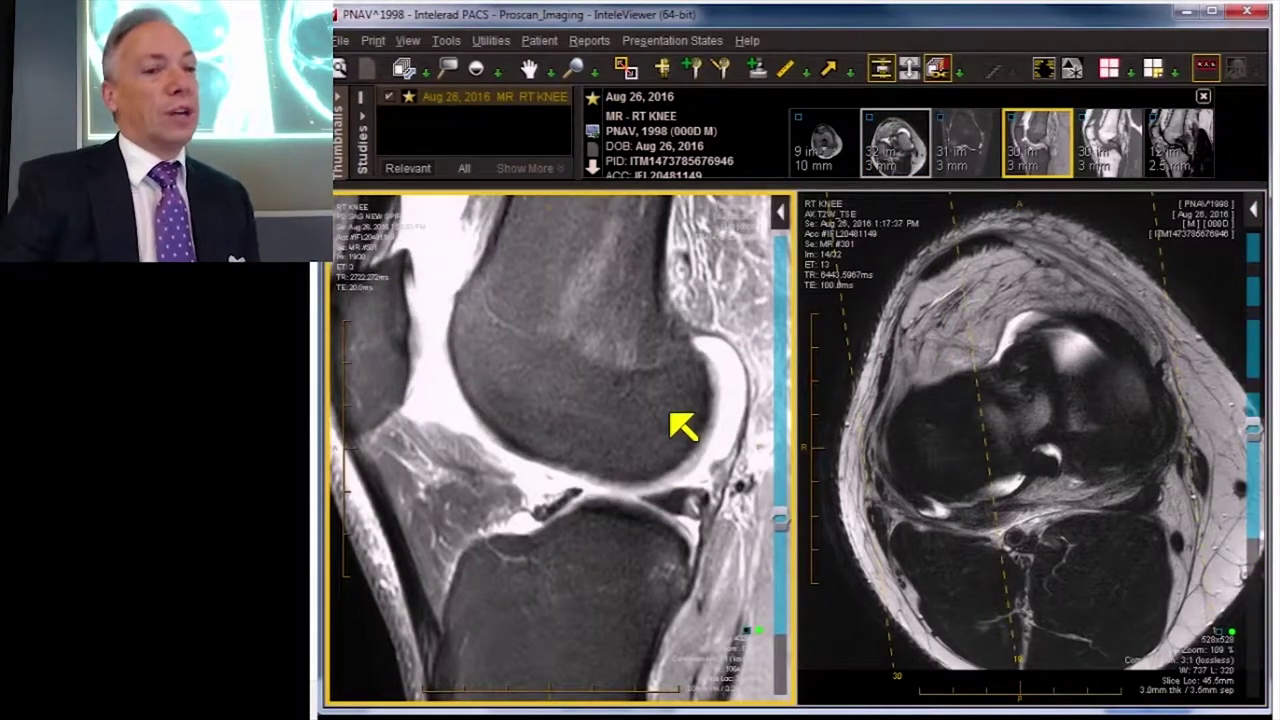
pyautogui.scroll(-3, 683, 425)
pyautogui.scroll(1, 681, 428)
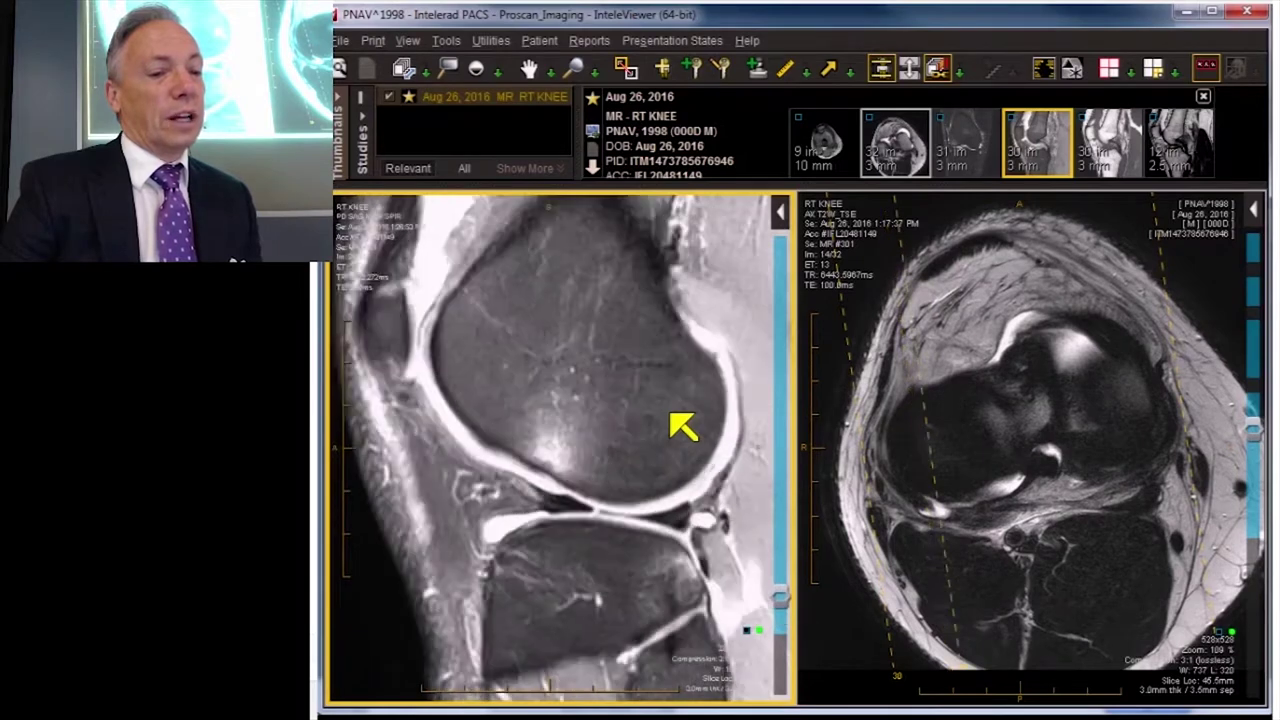
pyautogui.scroll(1, 541, 460)
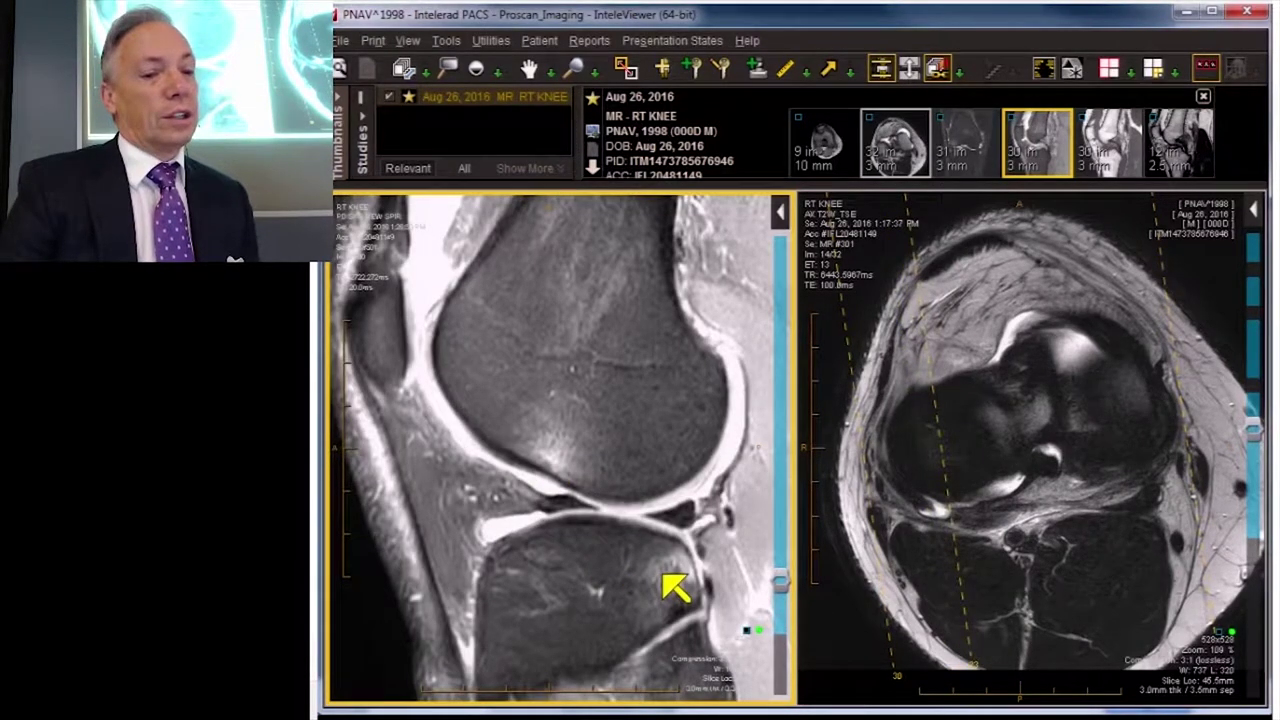
pyautogui.scroll(-6, 665, 580)
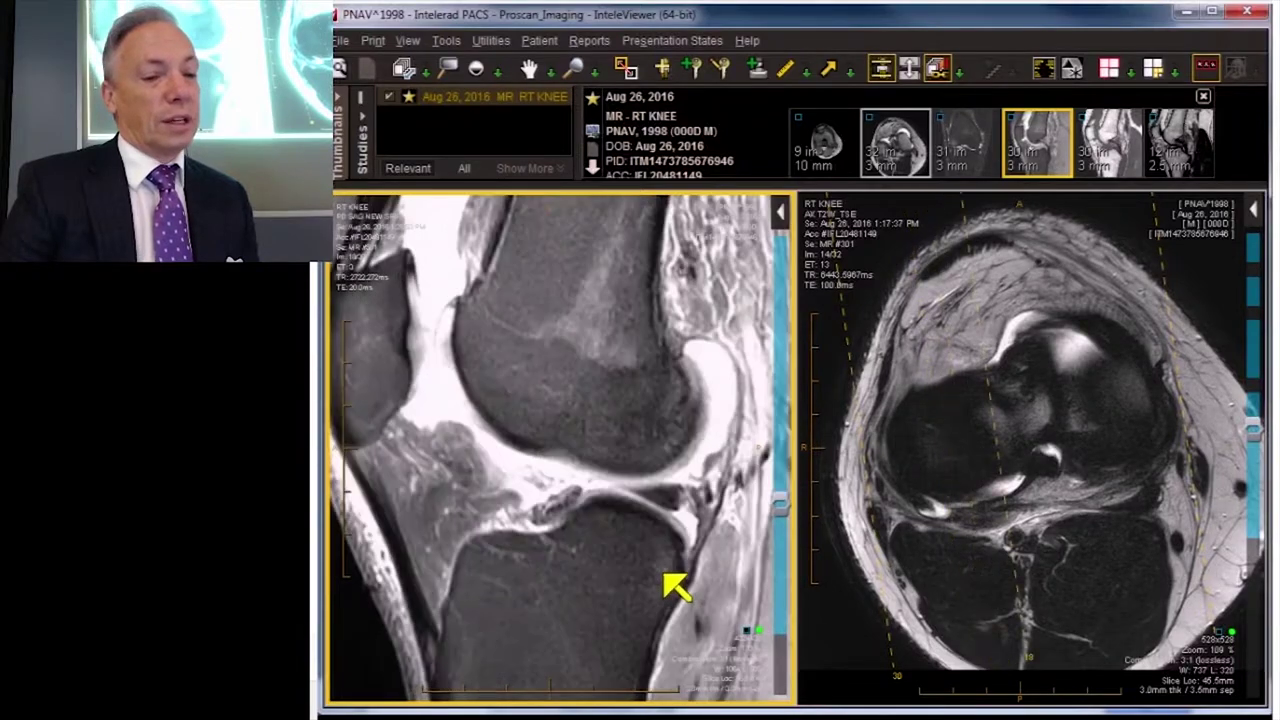
pyautogui.scroll(20, 676, 588)
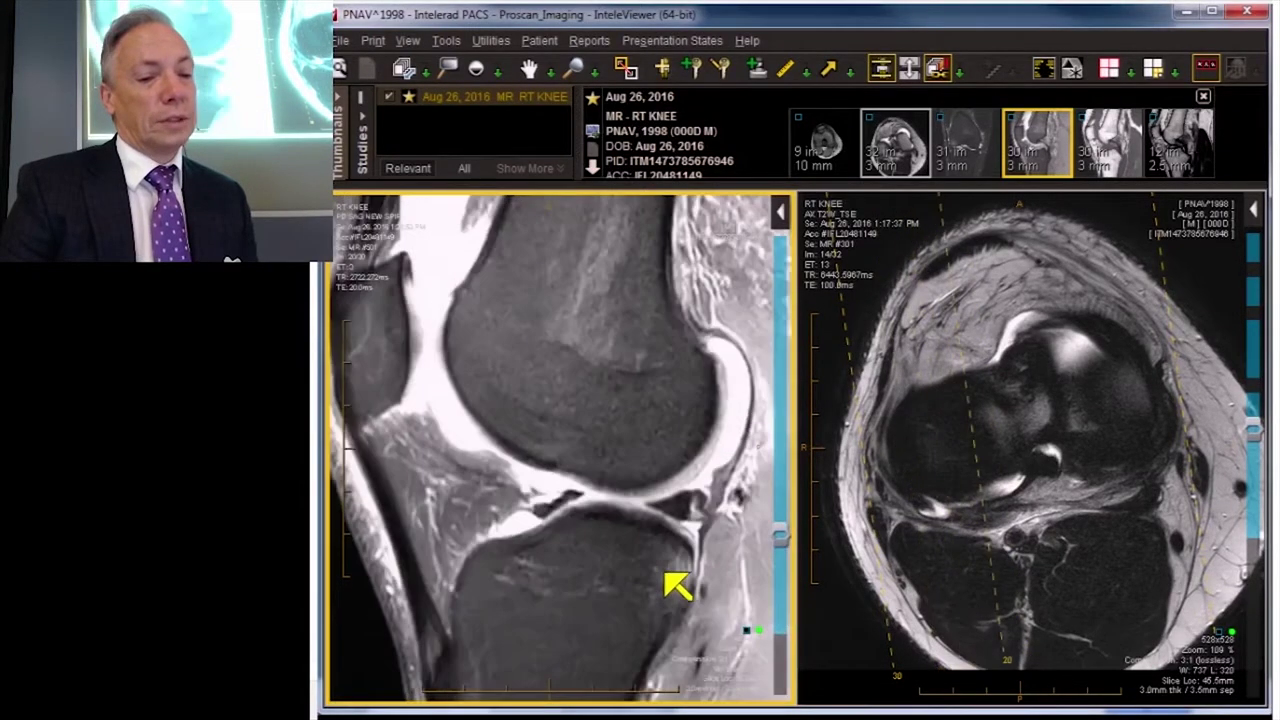
pyautogui.scroll(9, 676, 588)
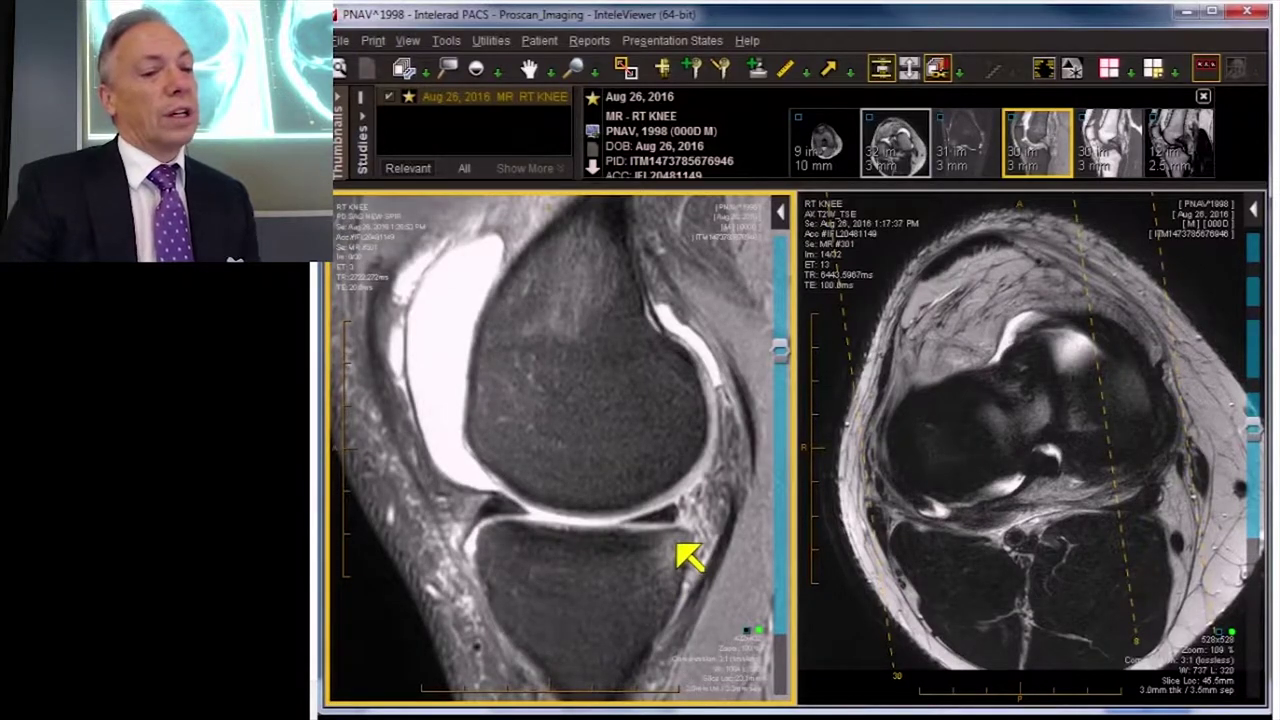
pyautogui.scroll(-3, 675, 550)
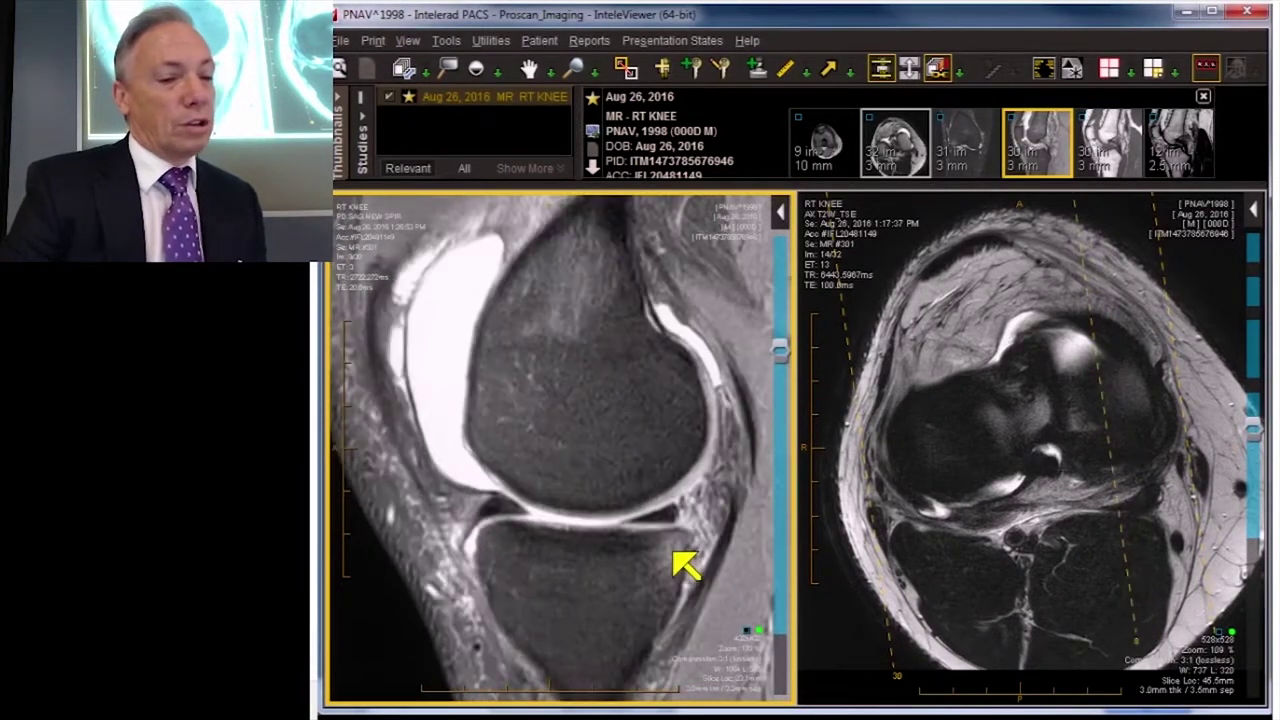
pyautogui.scroll(2, 676, 552)
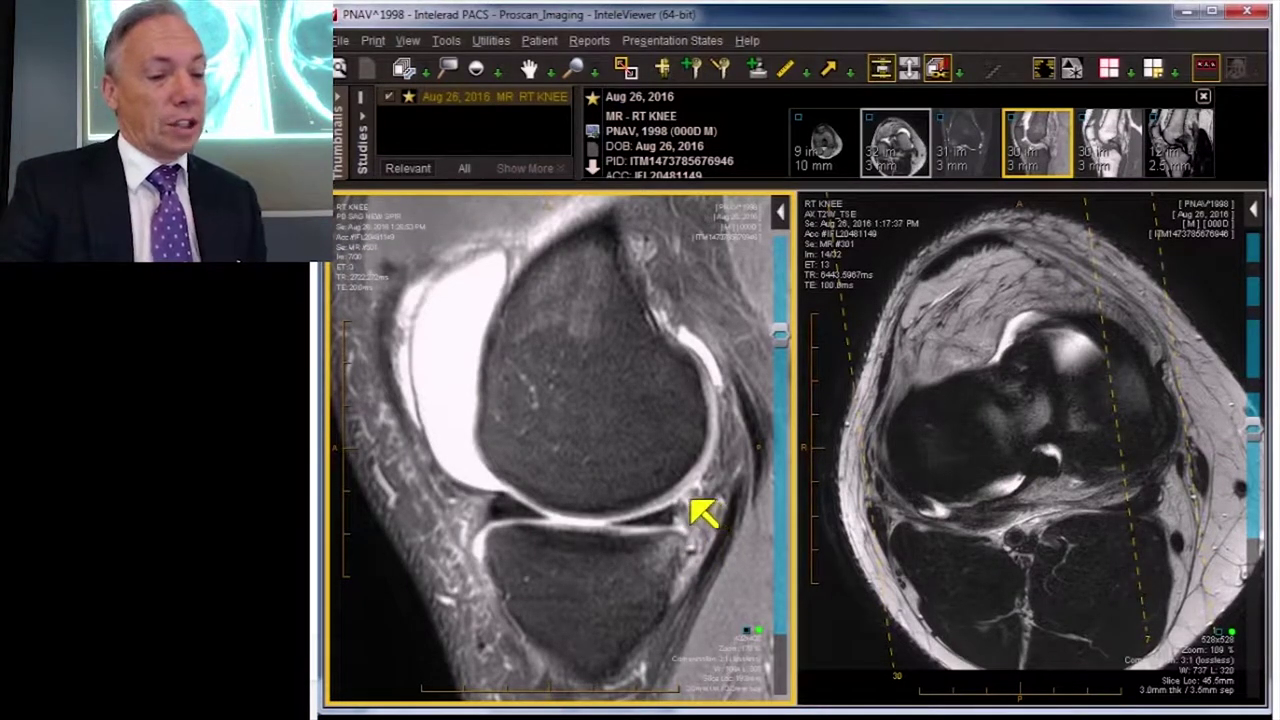
pyautogui.scroll(-2, 716, 526)
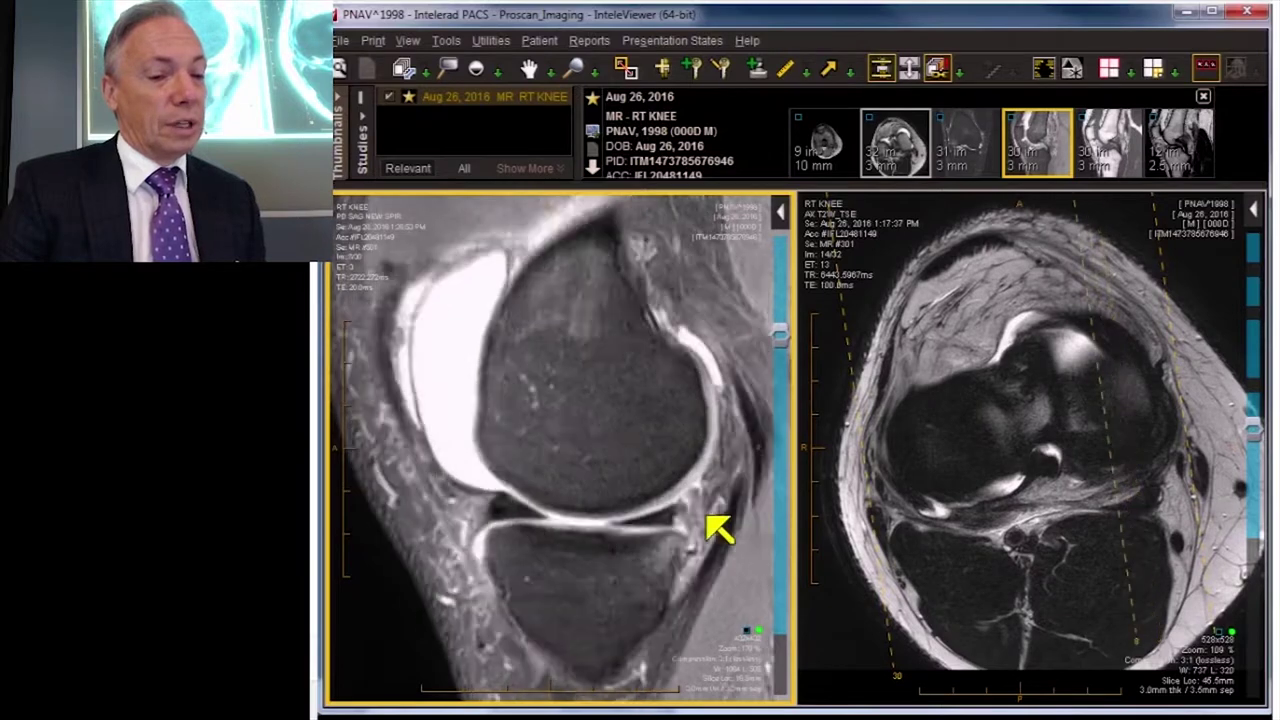
pyautogui.scroll(-3, 708, 518)
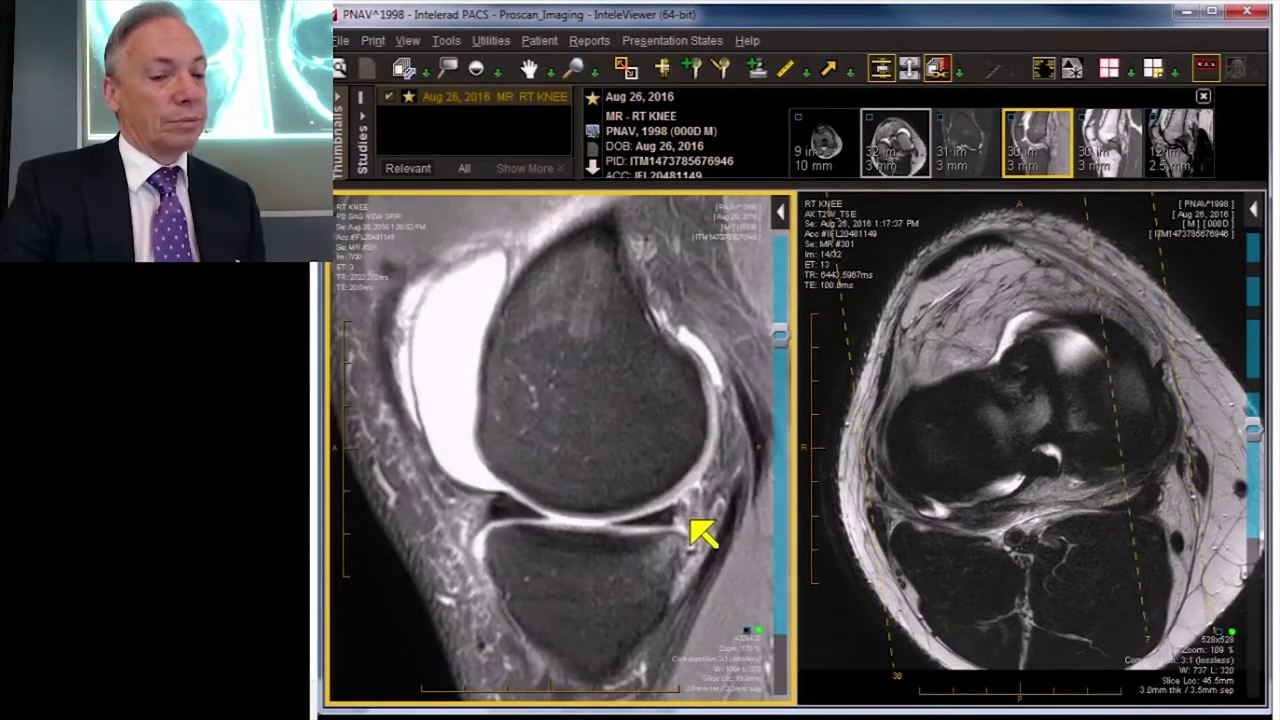
pyautogui.scroll(-2, 703, 533)
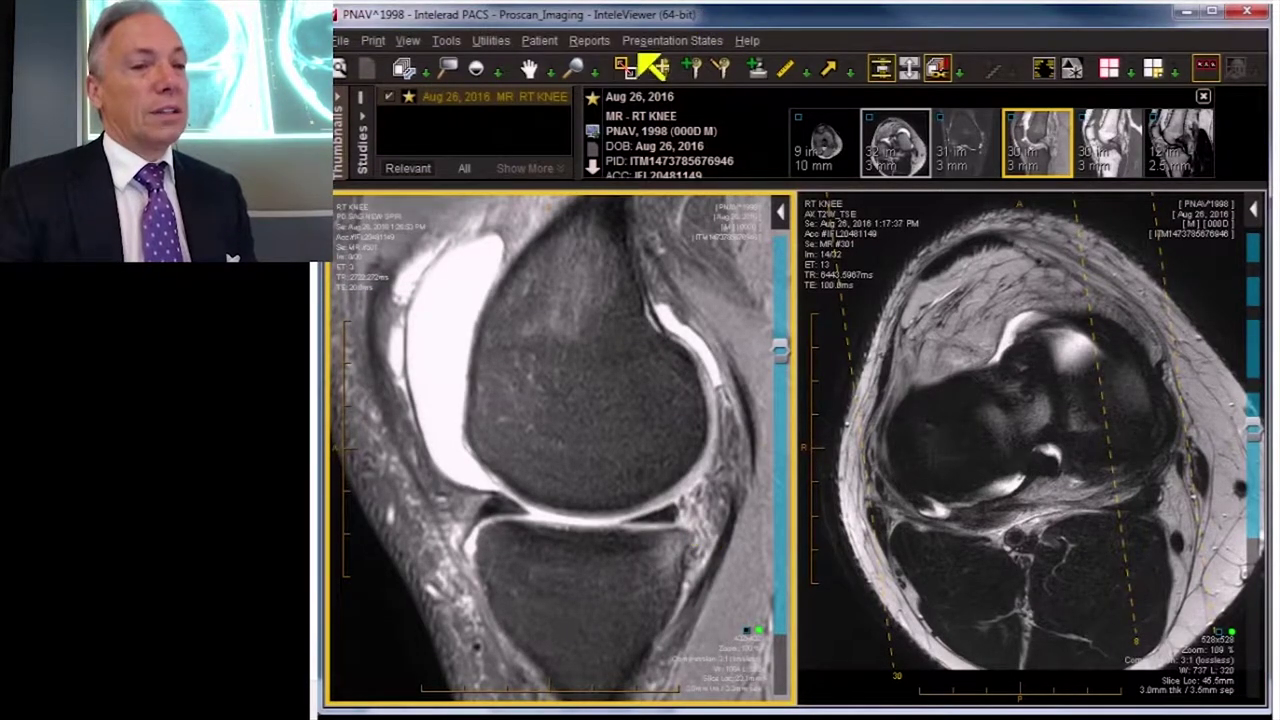
# Step: Zoom the sagittal image in on the posterior knee joint line
pyautogui.click(578, 68)
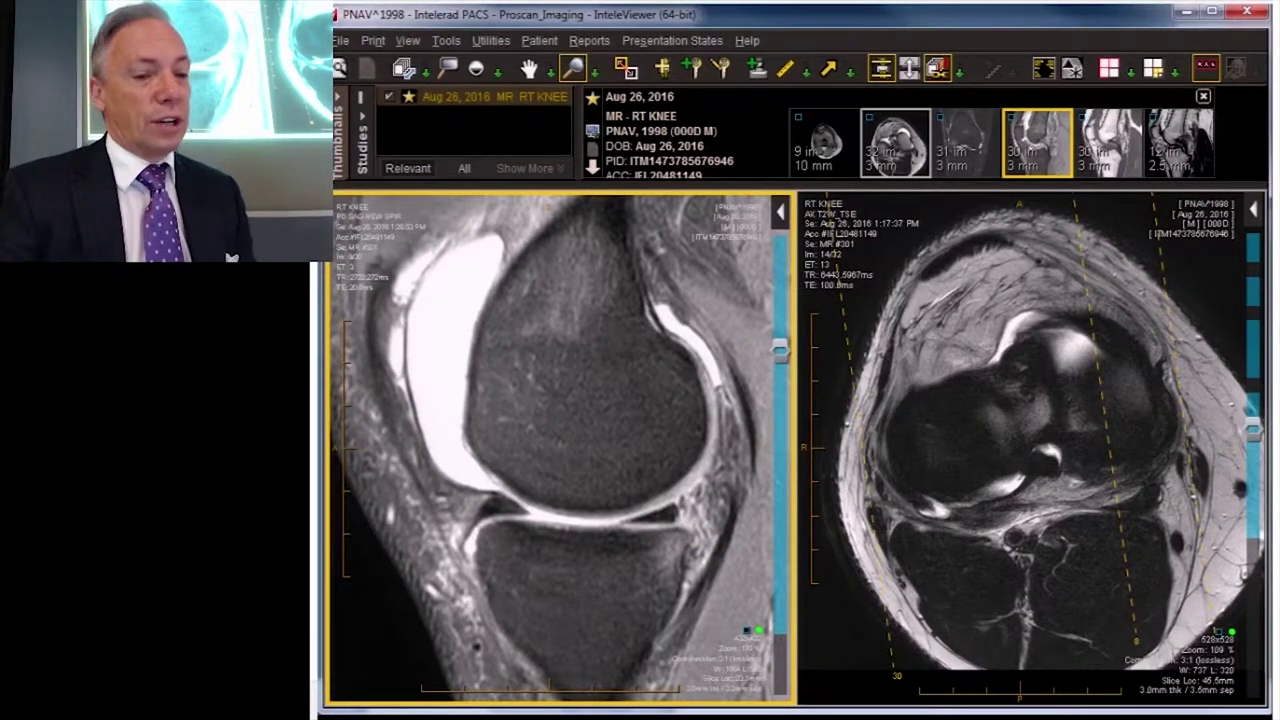
pyautogui.moveTo(697, 504); pyautogui.dragTo(680, 525)
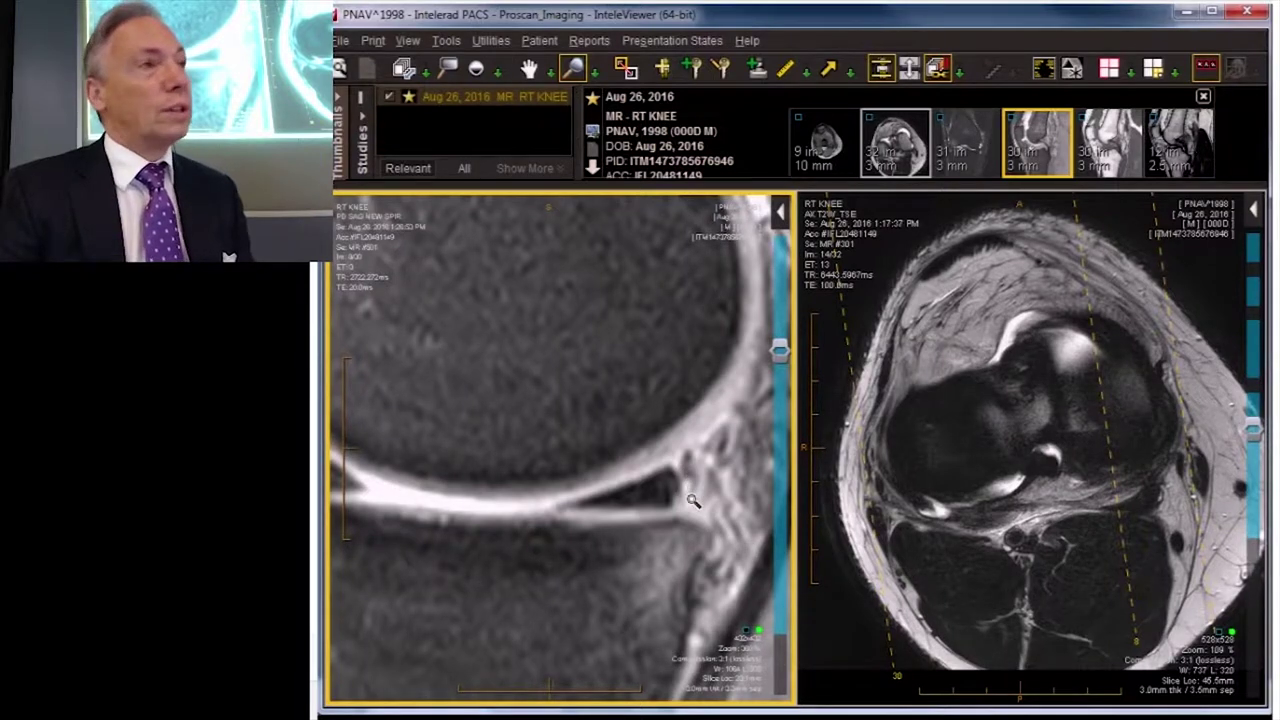
pyautogui.moveTo(714, 489)
pyautogui.mouseDown()
pyautogui.moveTo(714, 560)
pyautogui.moveTo(715, 492)
pyautogui.mouseUp()
# Step: Advance several sagittal slices to the posterior meniscal horn at the joint line
pyautogui.scroll(-1, 715, 492)
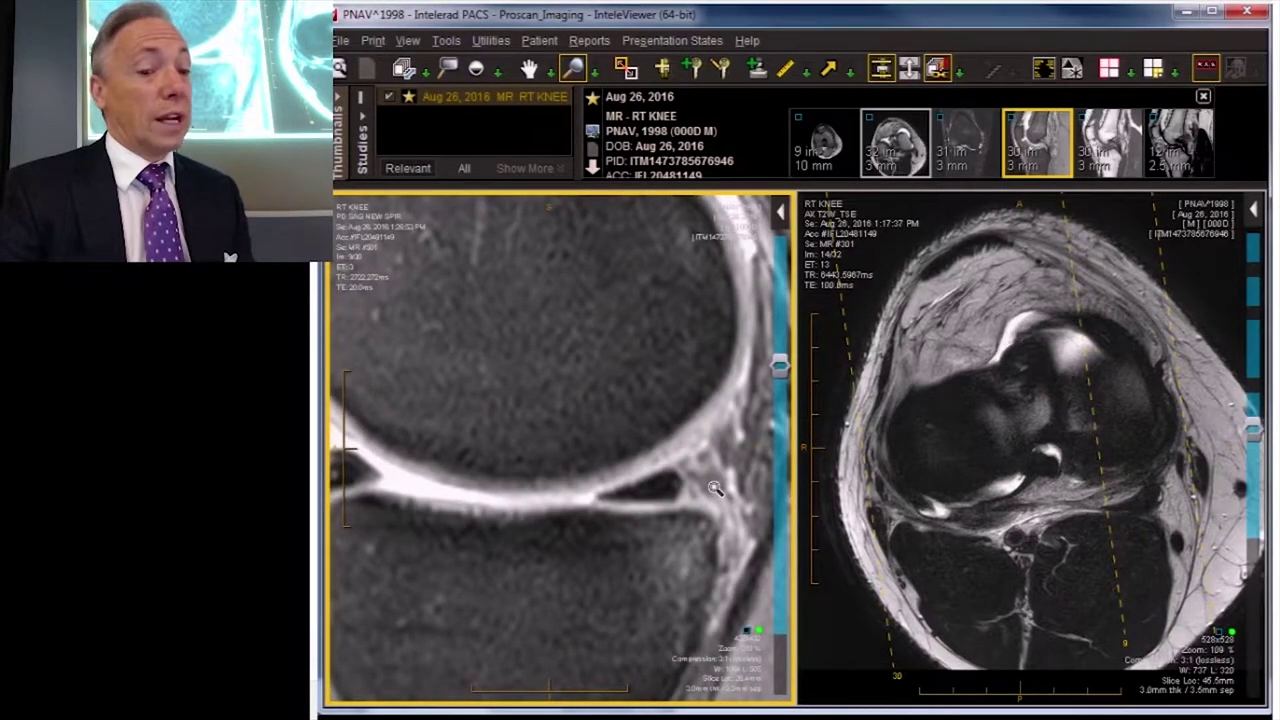
pyautogui.scroll(-4, 715, 488)
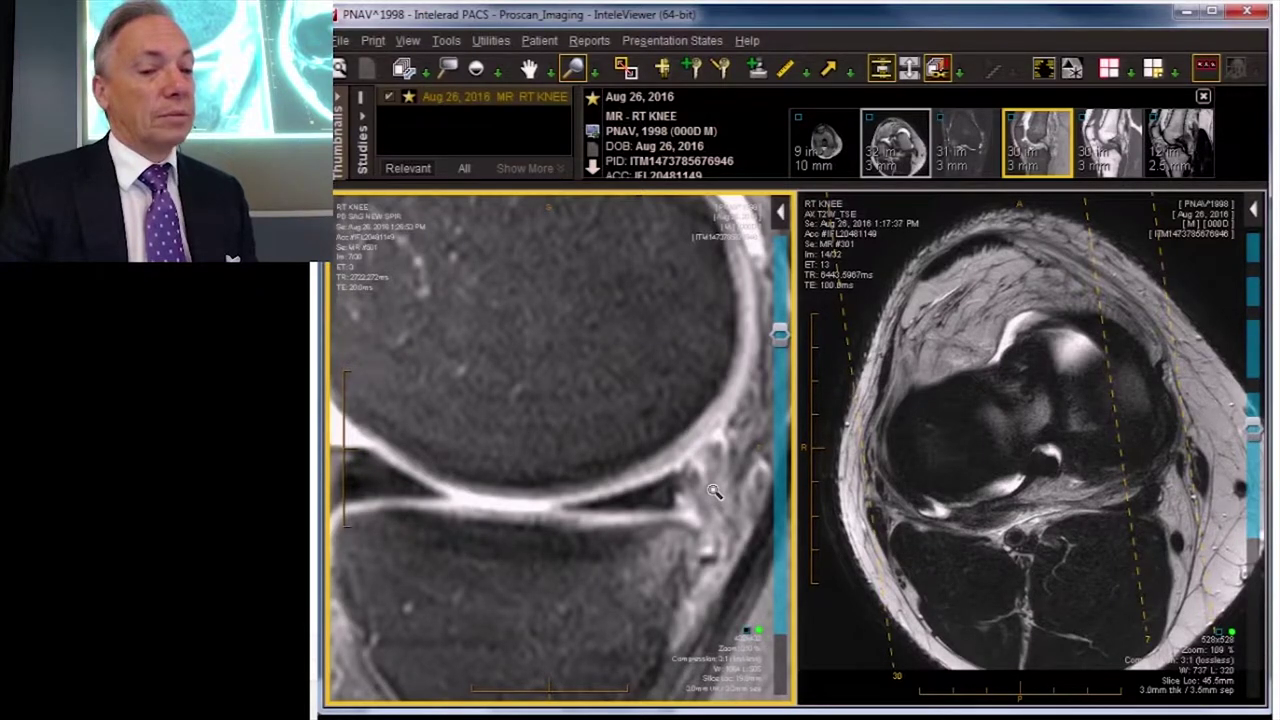
pyautogui.scroll(-3, 714, 490)
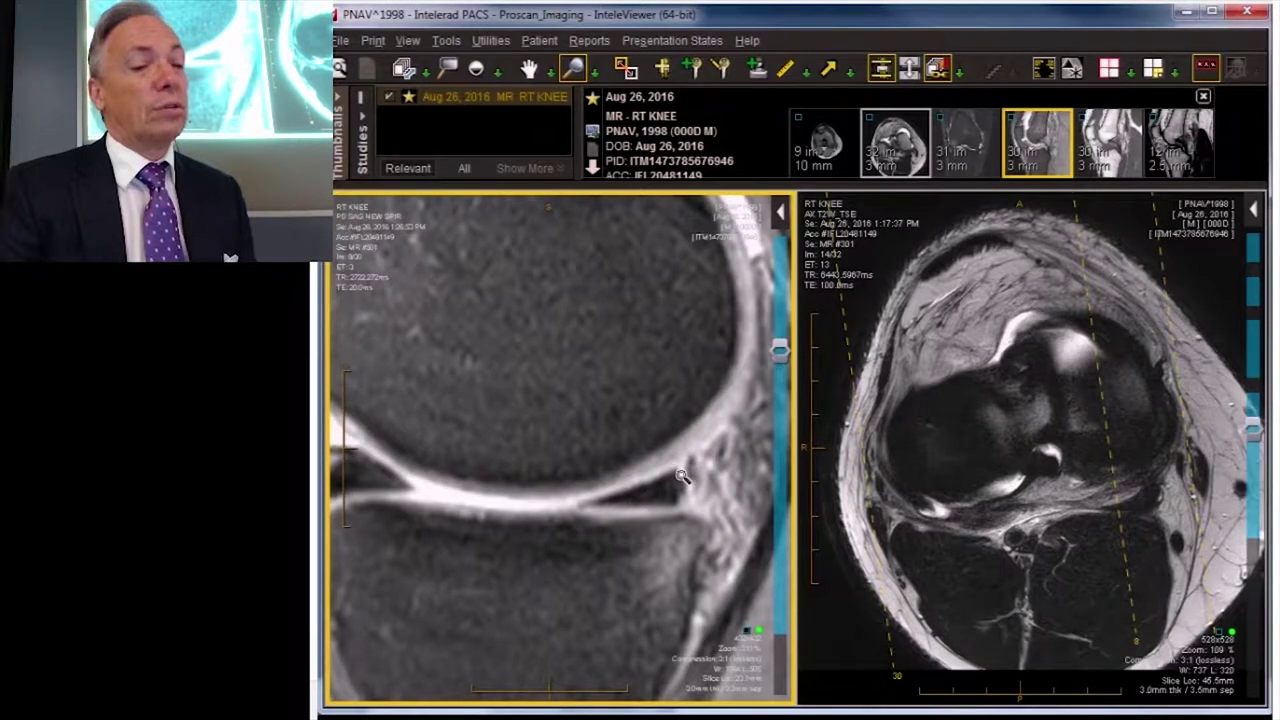
pyautogui.scroll(-2, 681, 476)
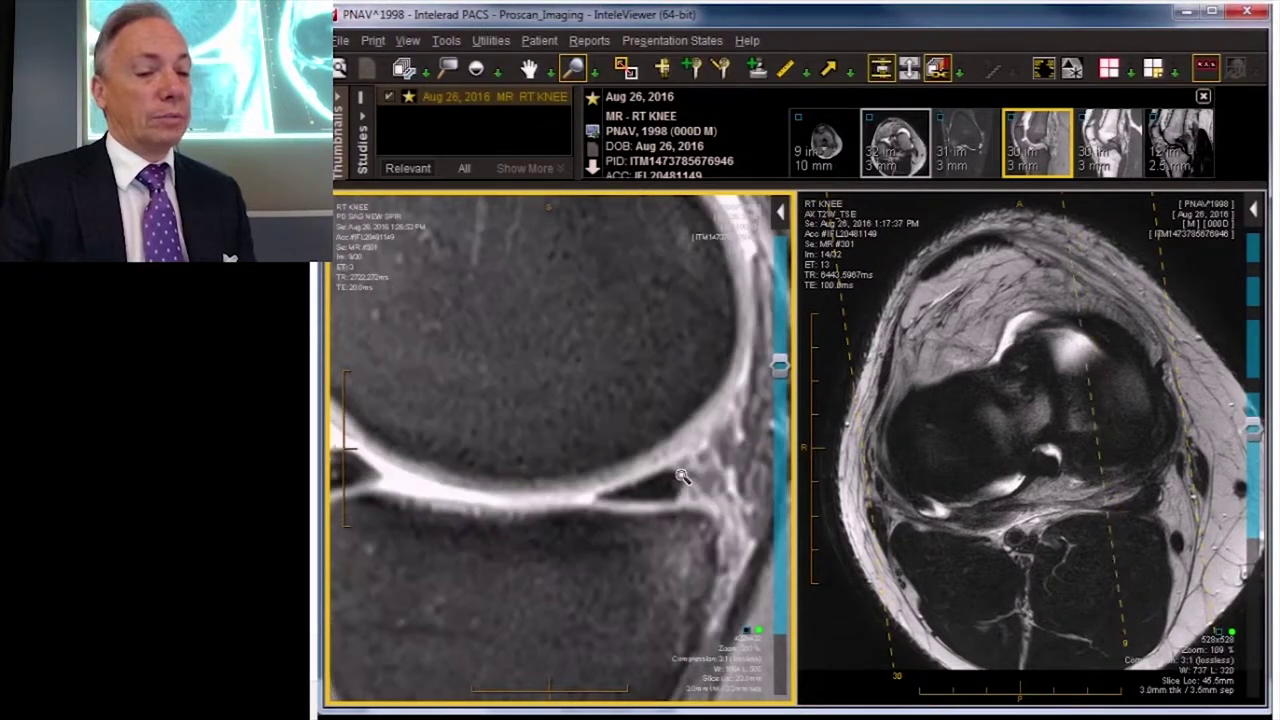
pyautogui.scroll(-2, 681, 476)
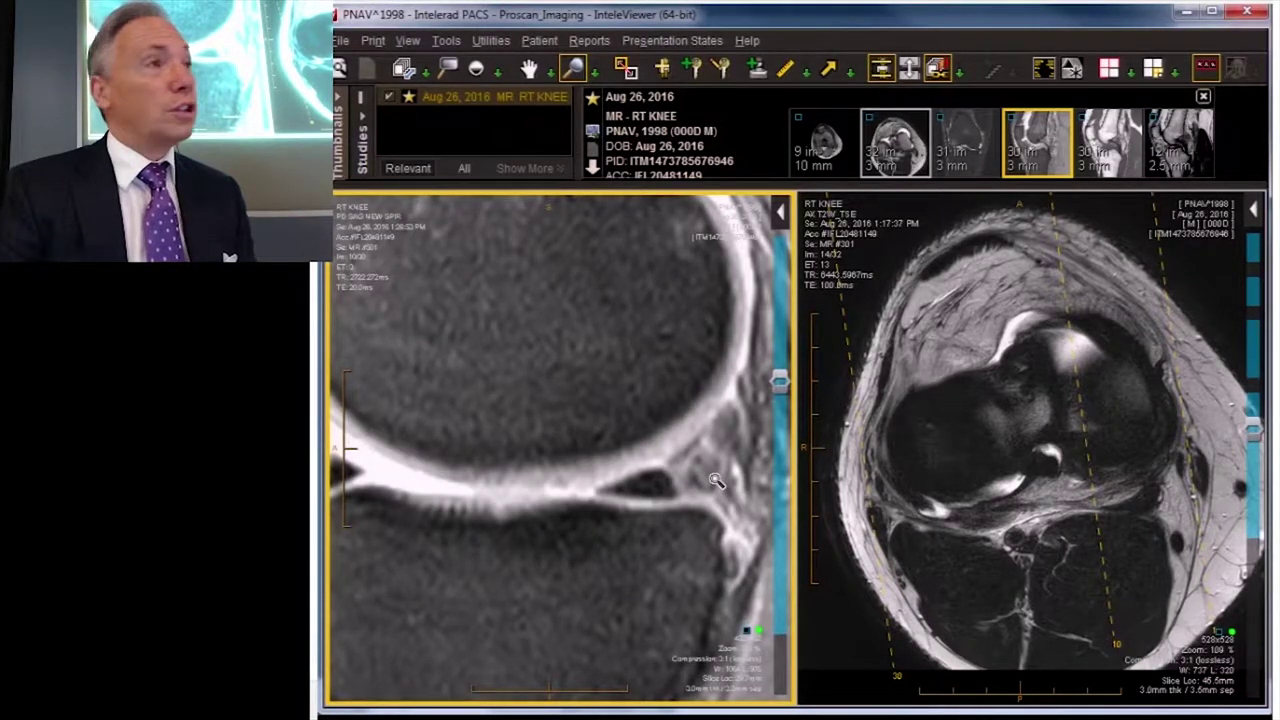
# Step: Page down the sagittal slices until the meniscus wedge between femoral condyle and tibial plateau appears
pyautogui.scroll(-2, 716, 483)
pyautogui.scroll(-6, 716, 483)
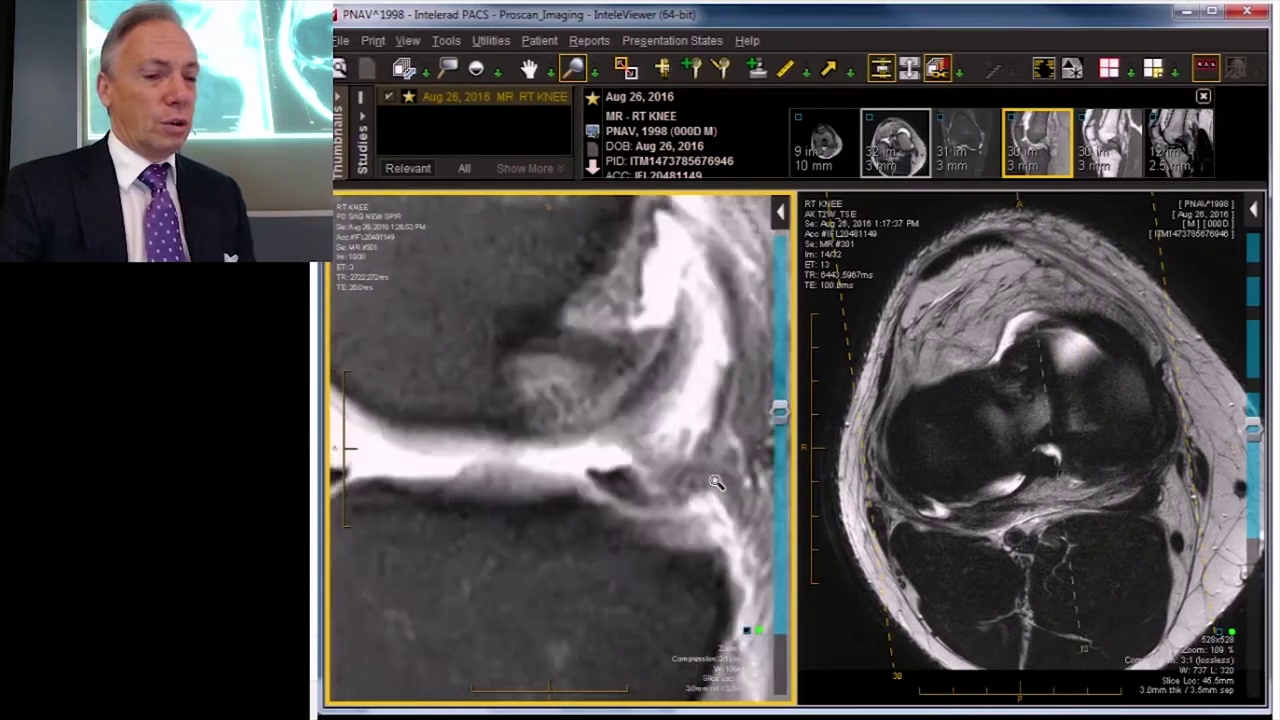
pyautogui.scroll(-1, 716, 483)
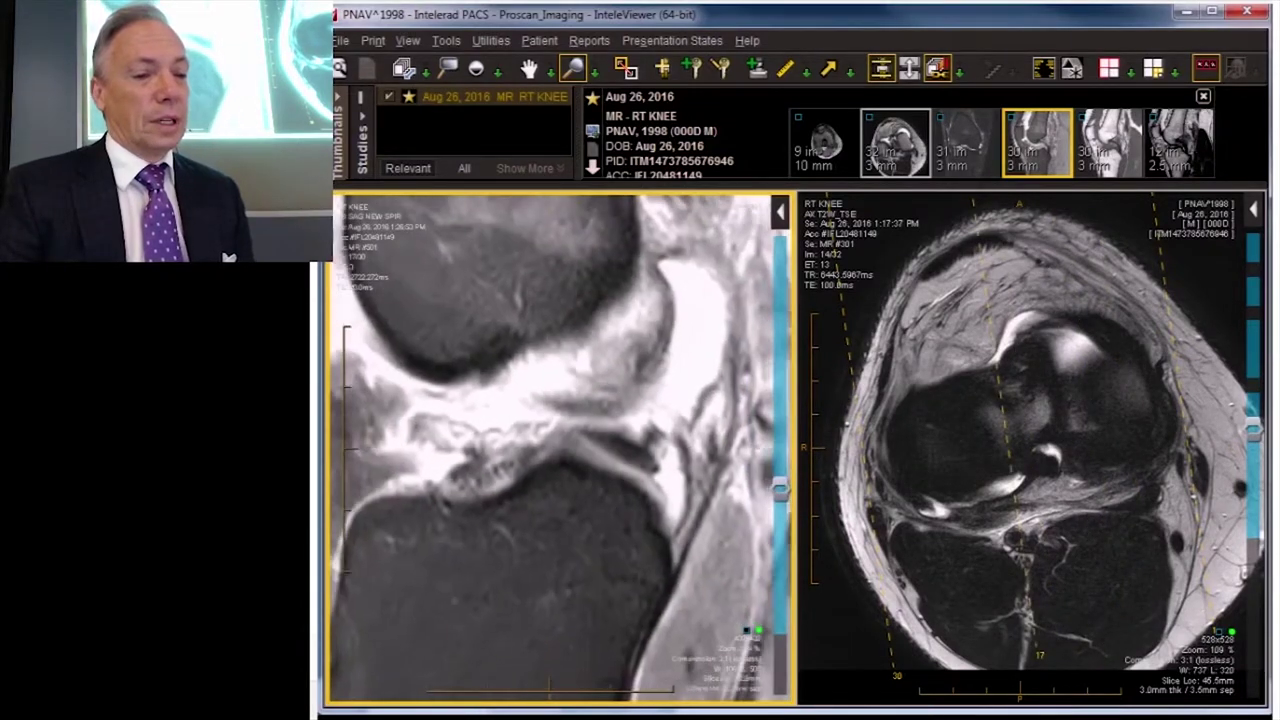
pyautogui.scroll(-3, 593, 441)
pyautogui.scroll(-1, 590, 440)
pyautogui.scroll(2, 570, 434)
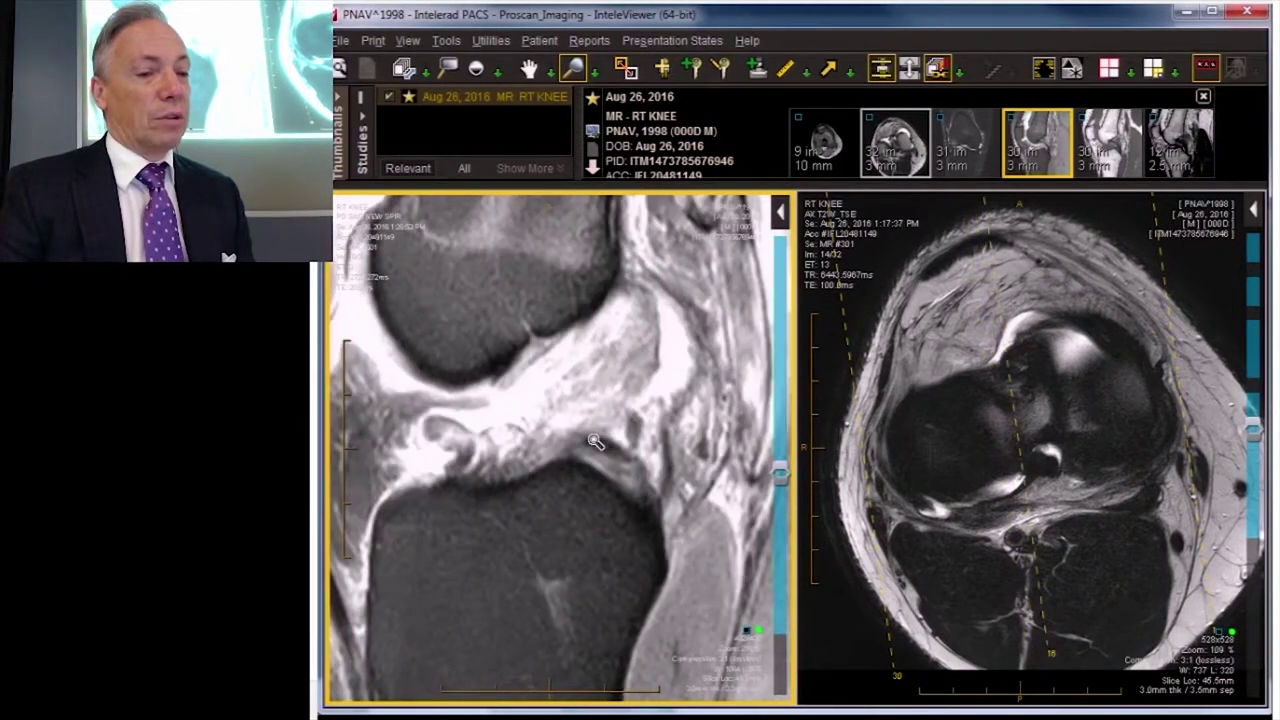
pyautogui.scroll(-1, 555, 428)
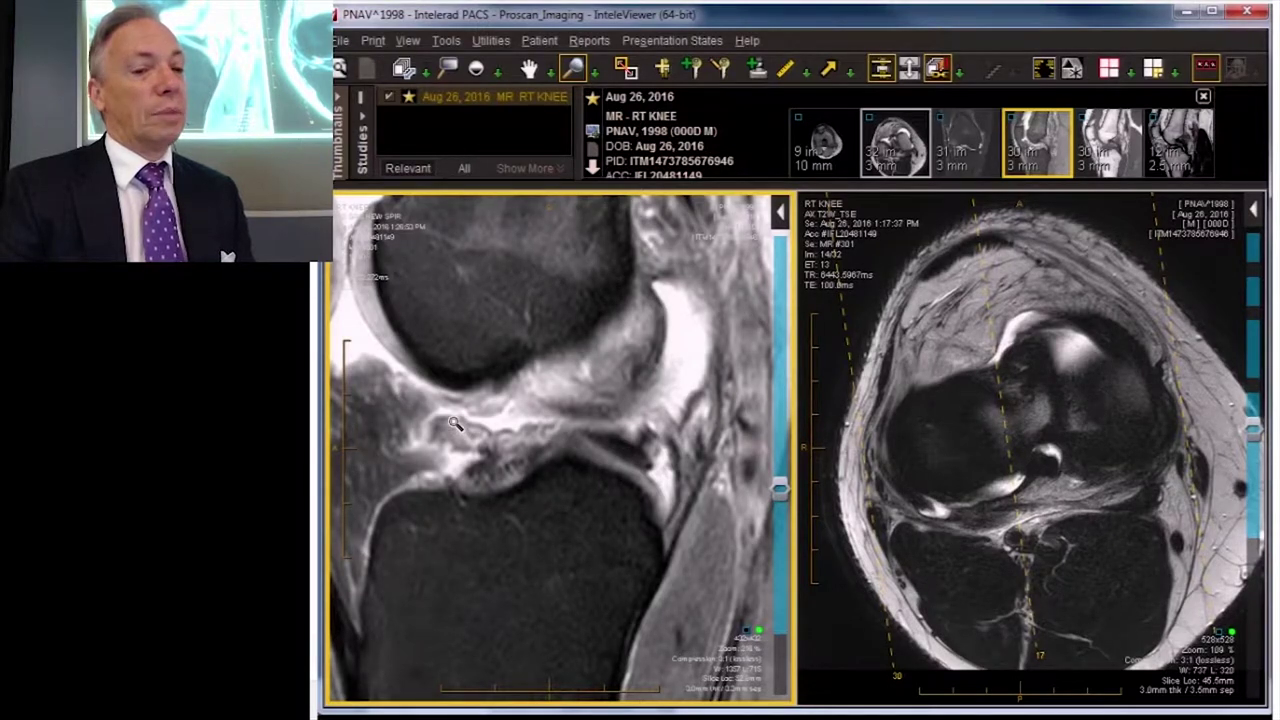
pyautogui.scroll(-3, 470, 428)
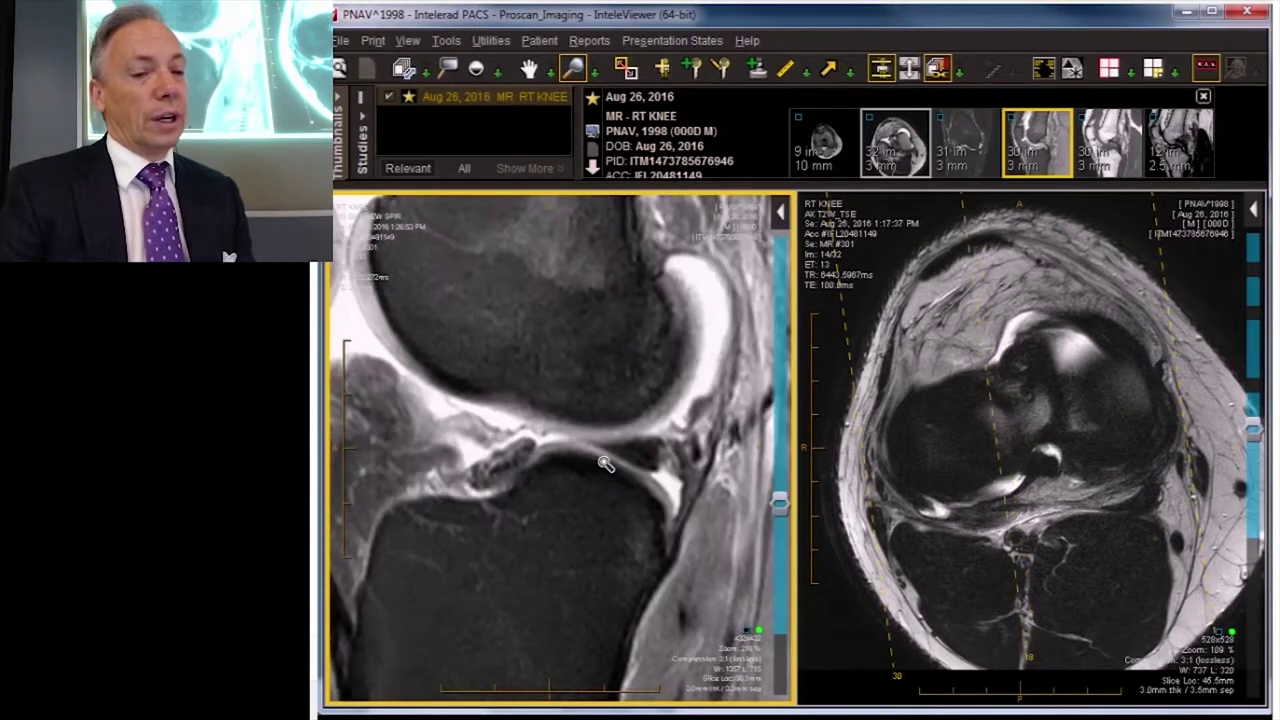
pyautogui.scroll(-3, 640, 462)
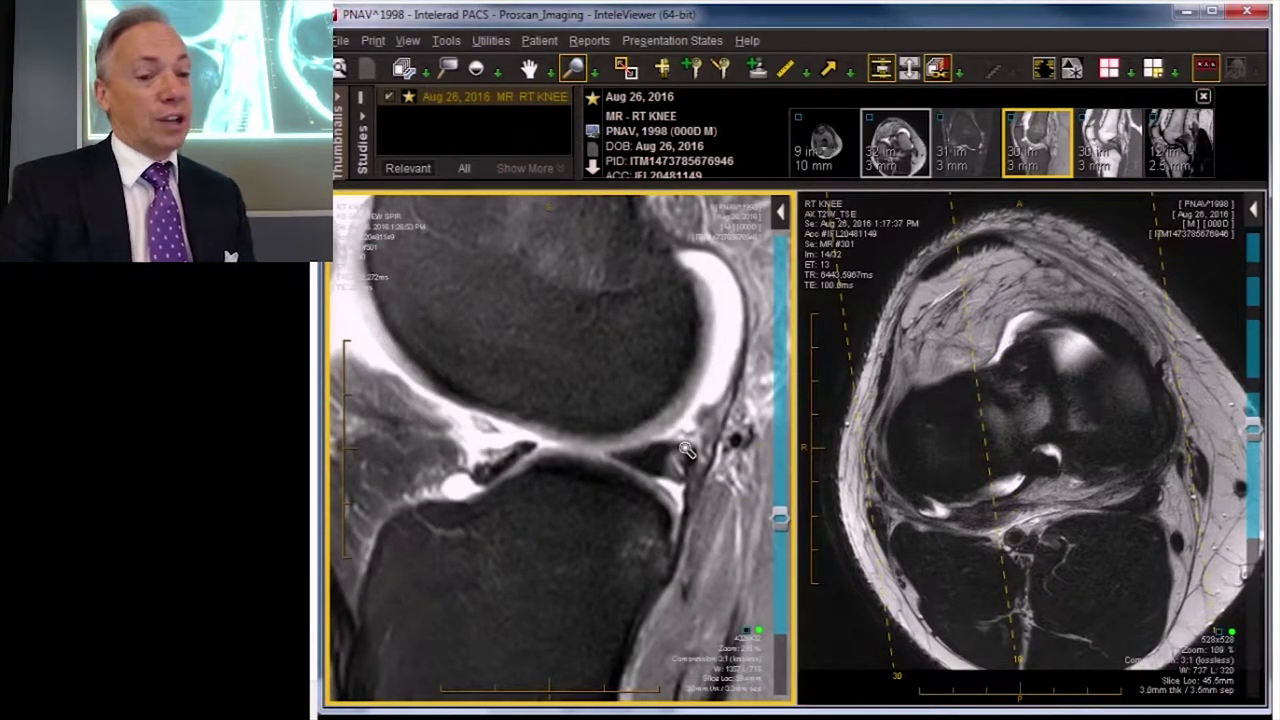
pyautogui.scroll(-2, 676, 484)
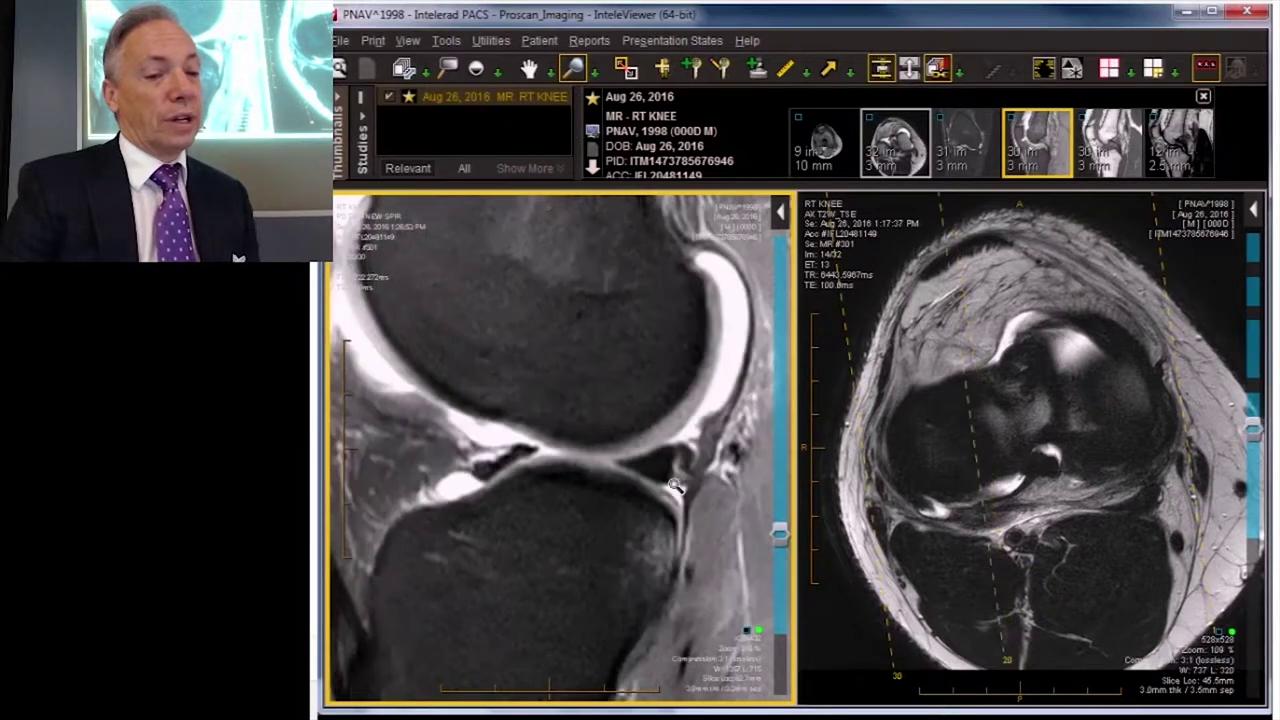
pyautogui.scroll(2, 632, 485)
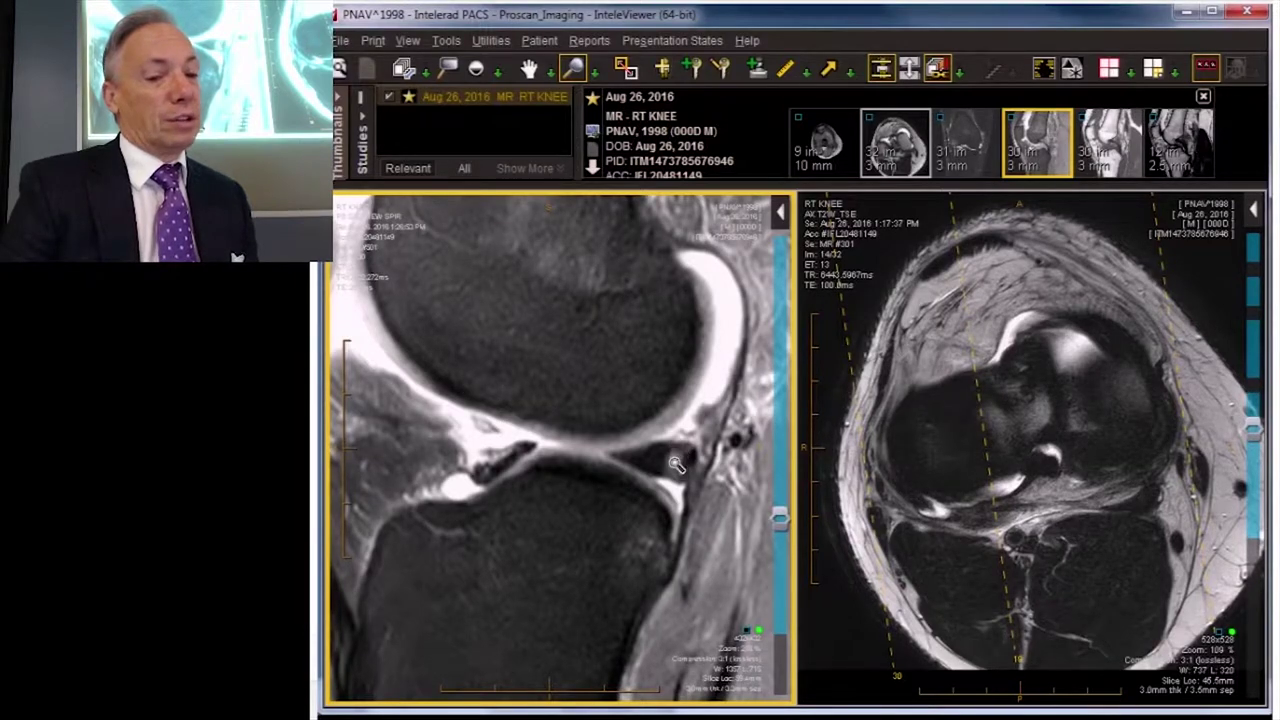
pyautogui.scroll(2, 676, 449)
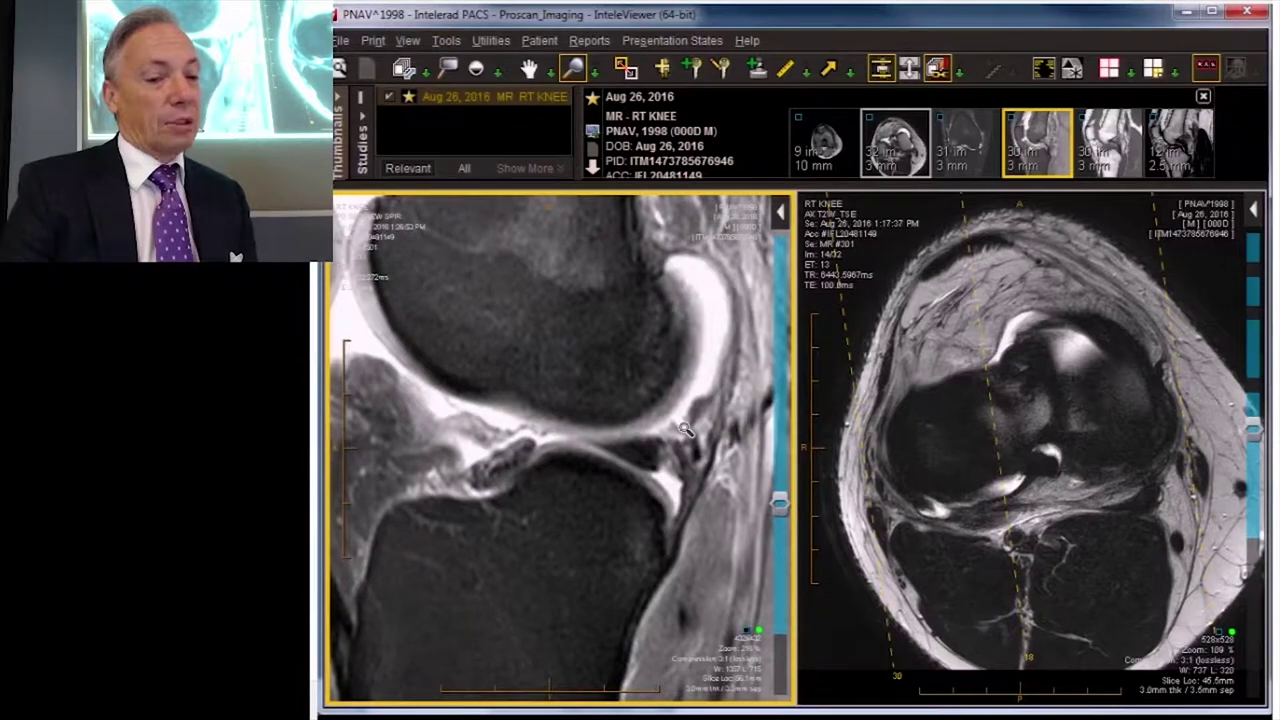
pyautogui.scroll(-1, 686, 430)
pyautogui.scroll(-1, 680, 445)
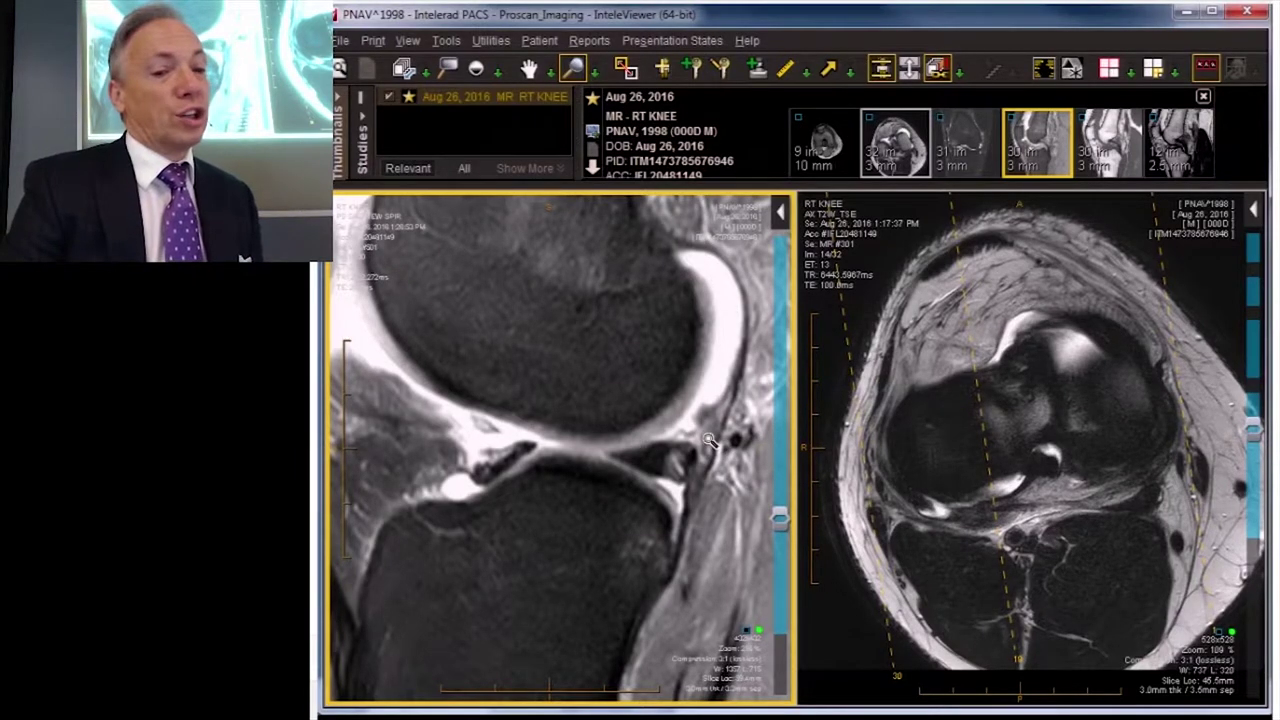
pyautogui.scroll(-2, 708, 440)
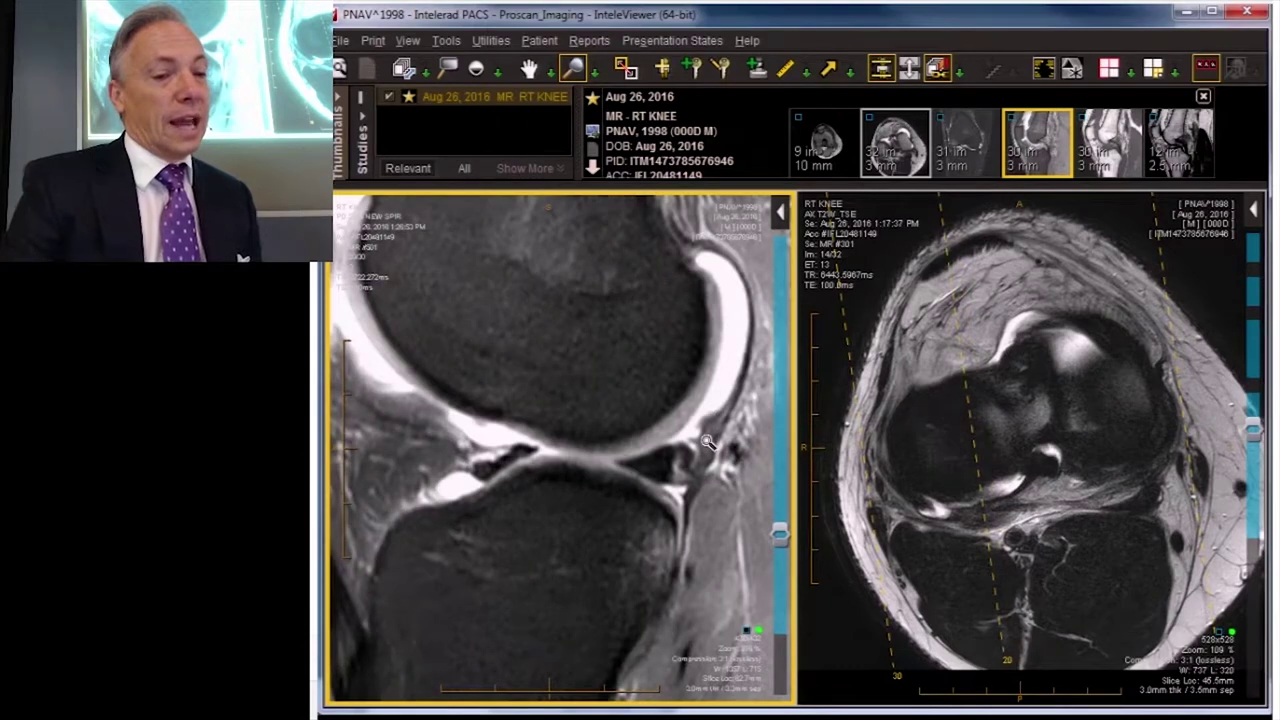
pyautogui.scroll(-2, 690, 460)
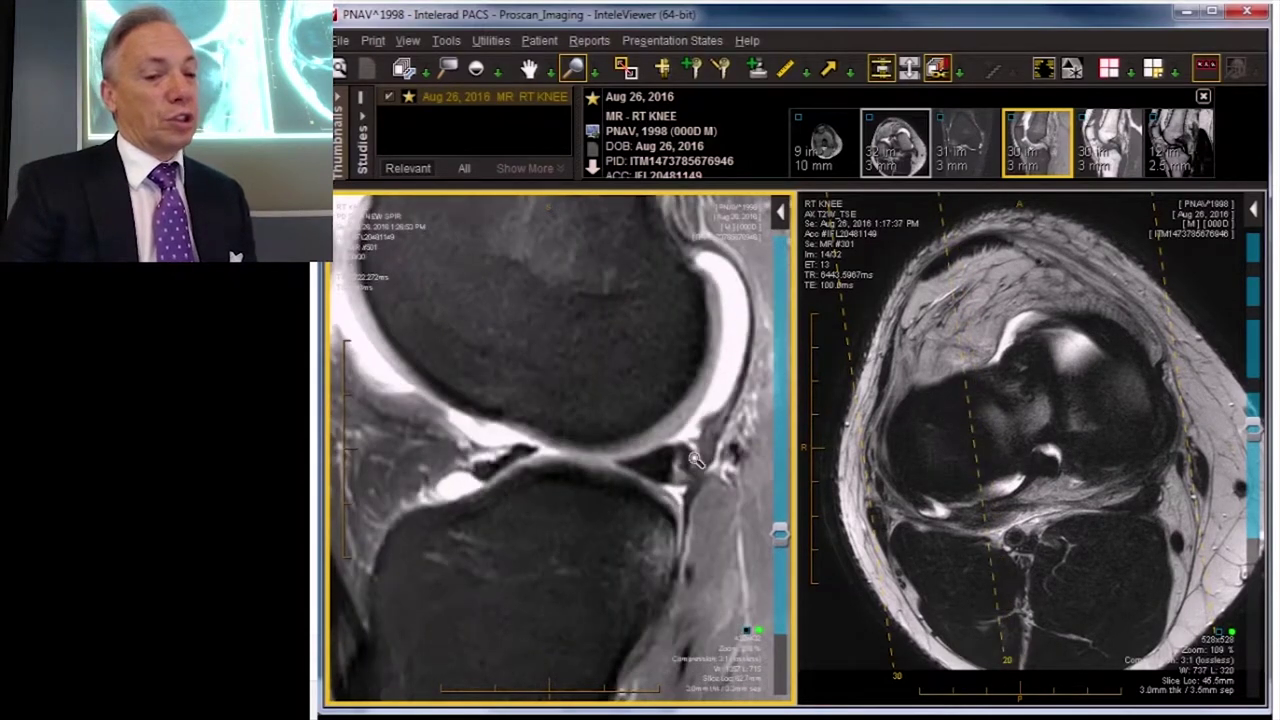
pyautogui.scroll(-2, 704, 470)
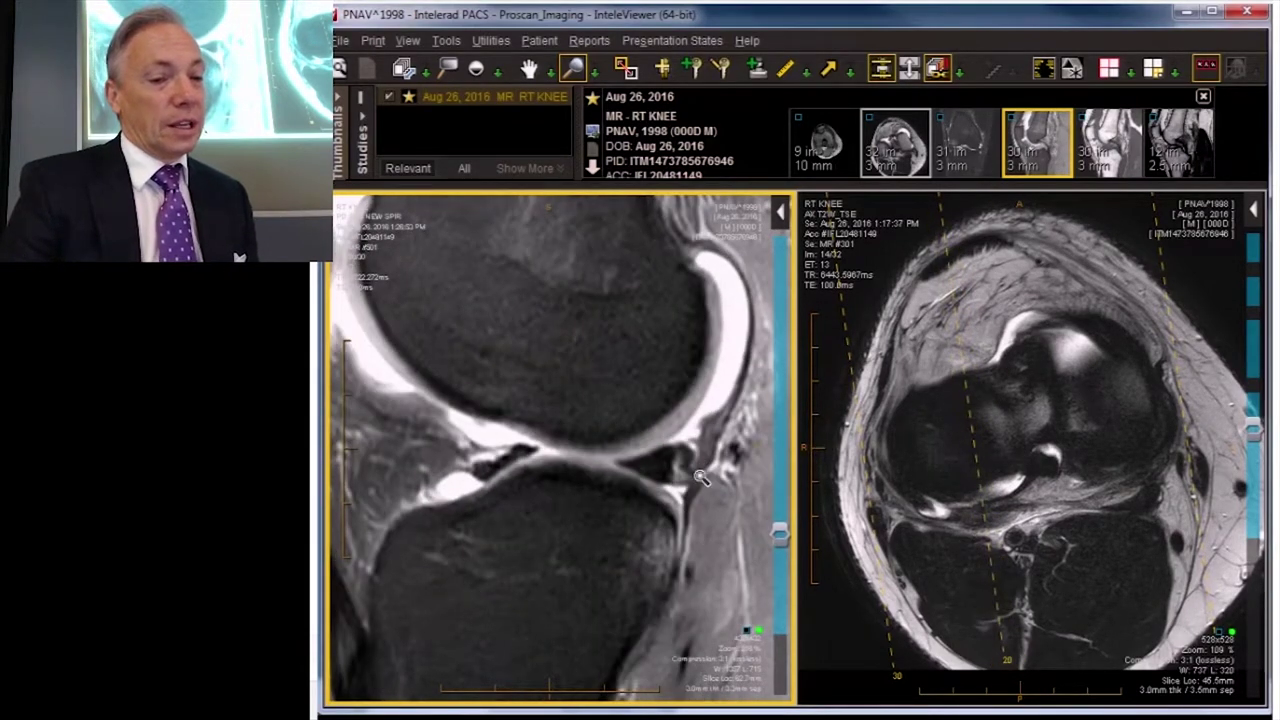
pyautogui.scroll(-1, 709, 488)
pyautogui.scroll(-1, 714, 495)
pyautogui.scroll(1, 714, 495)
pyautogui.scroll(-1, 712, 494)
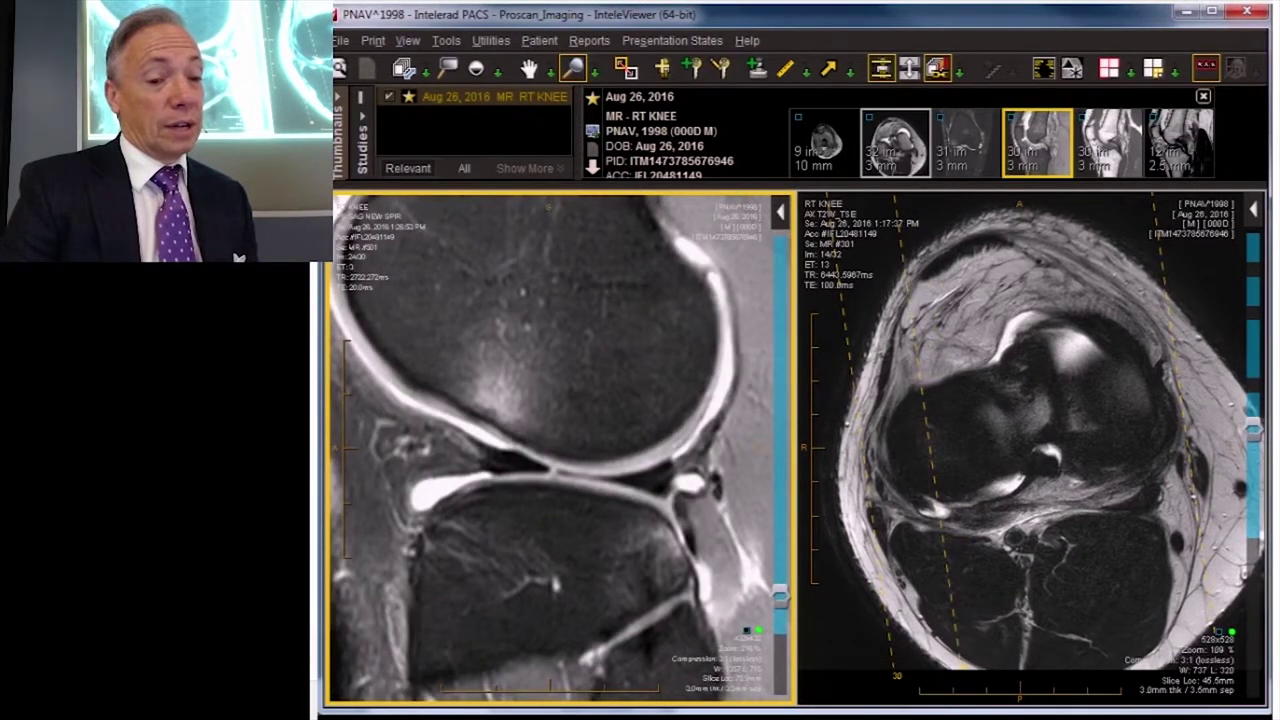
# Step: Magnify around the posterior meniscal horn and page through the adjacent sagittal slices
pyautogui.click(660, 495)
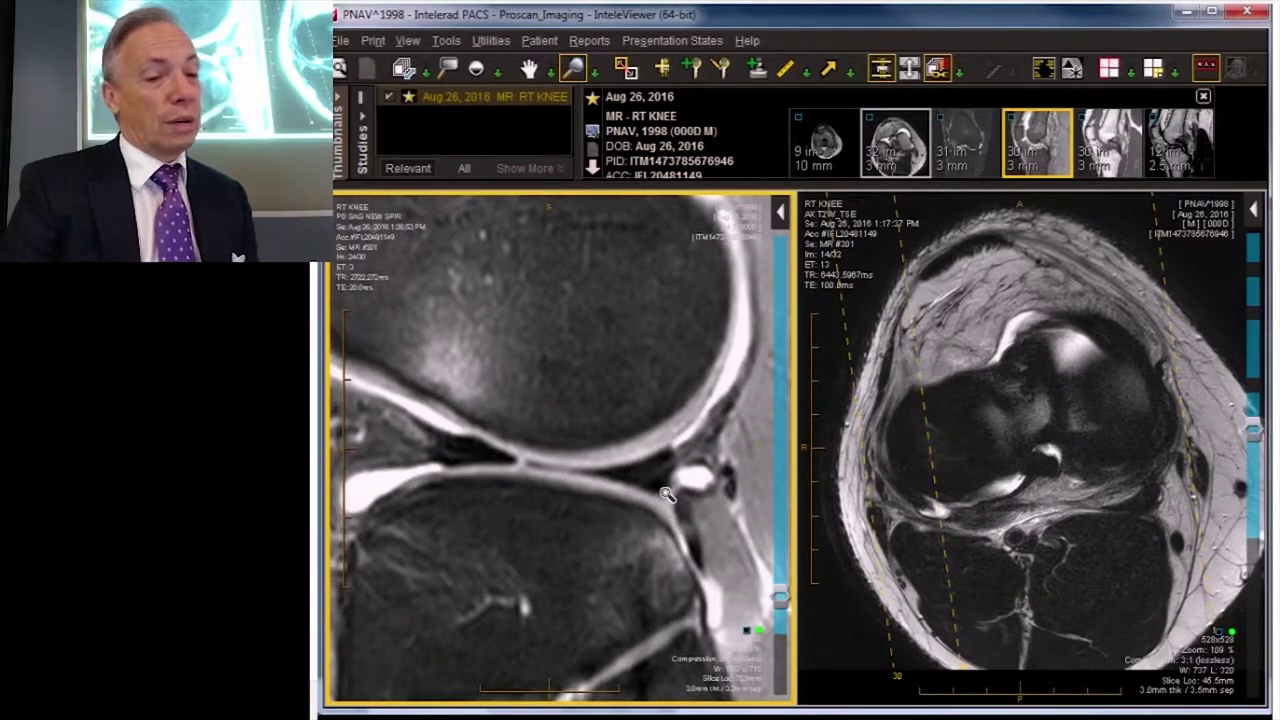
pyautogui.scroll(1, 687, 507)
pyautogui.scroll(-1, 695, 490)
pyautogui.scroll(1, 697, 475)
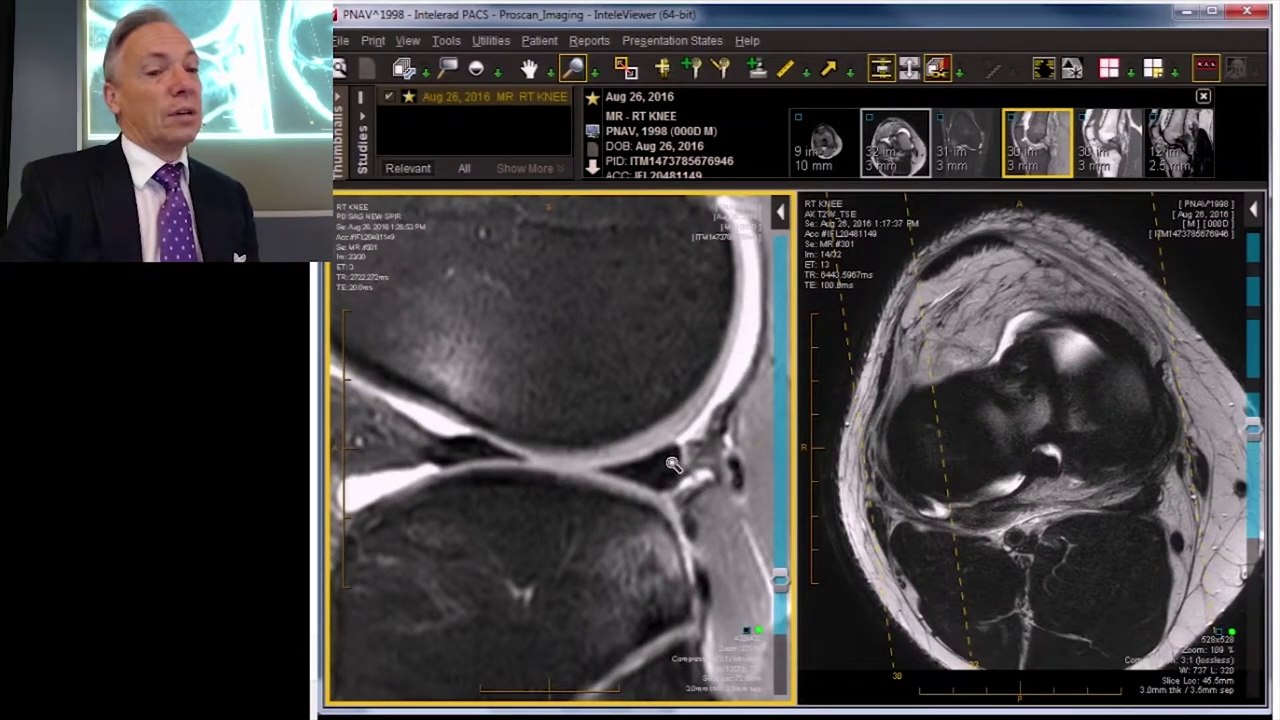
pyautogui.scroll(-3, 670, 465)
pyautogui.scroll(-2, 670, 465)
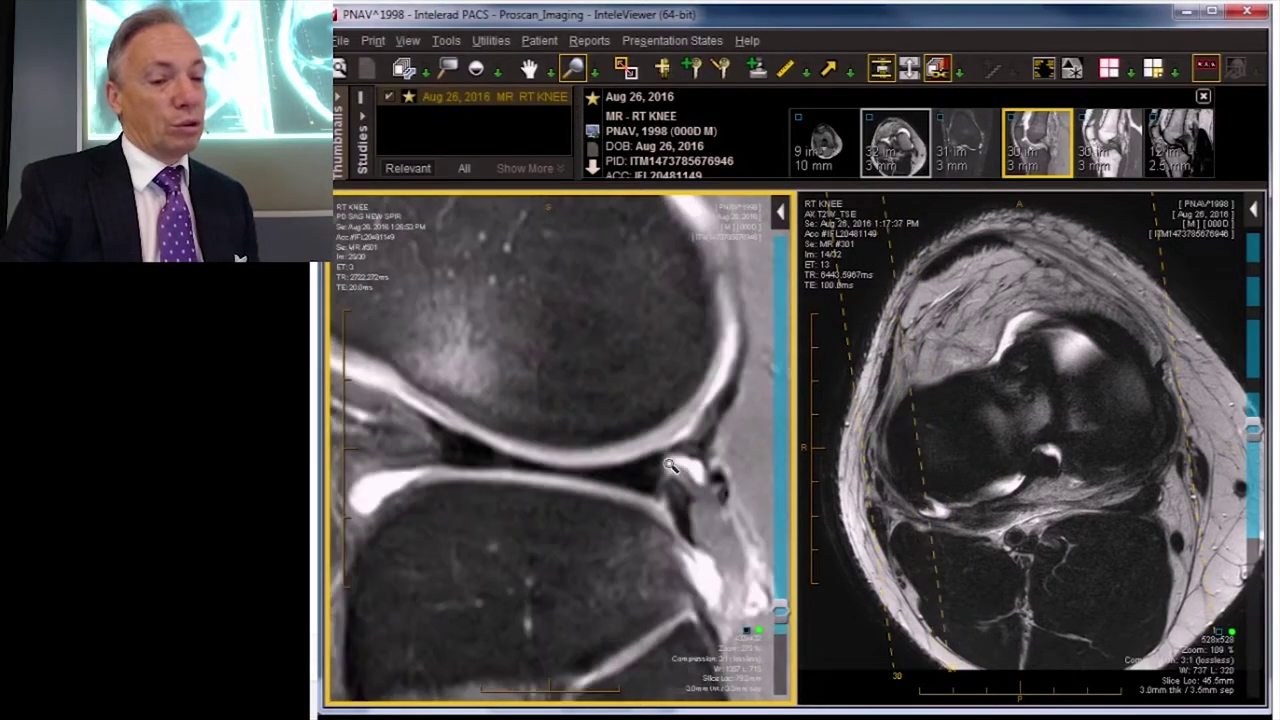
pyautogui.scroll(-3, 680, 475)
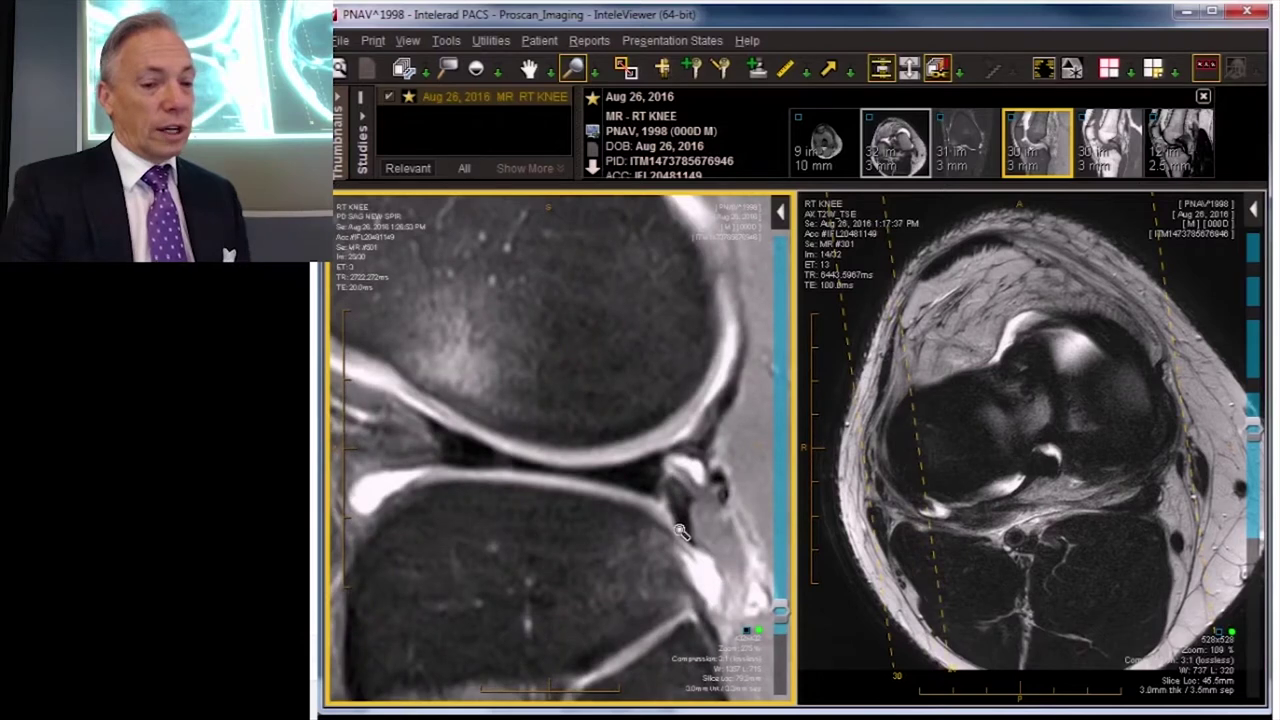
pyautogui.scroll(-1, 683, 530)
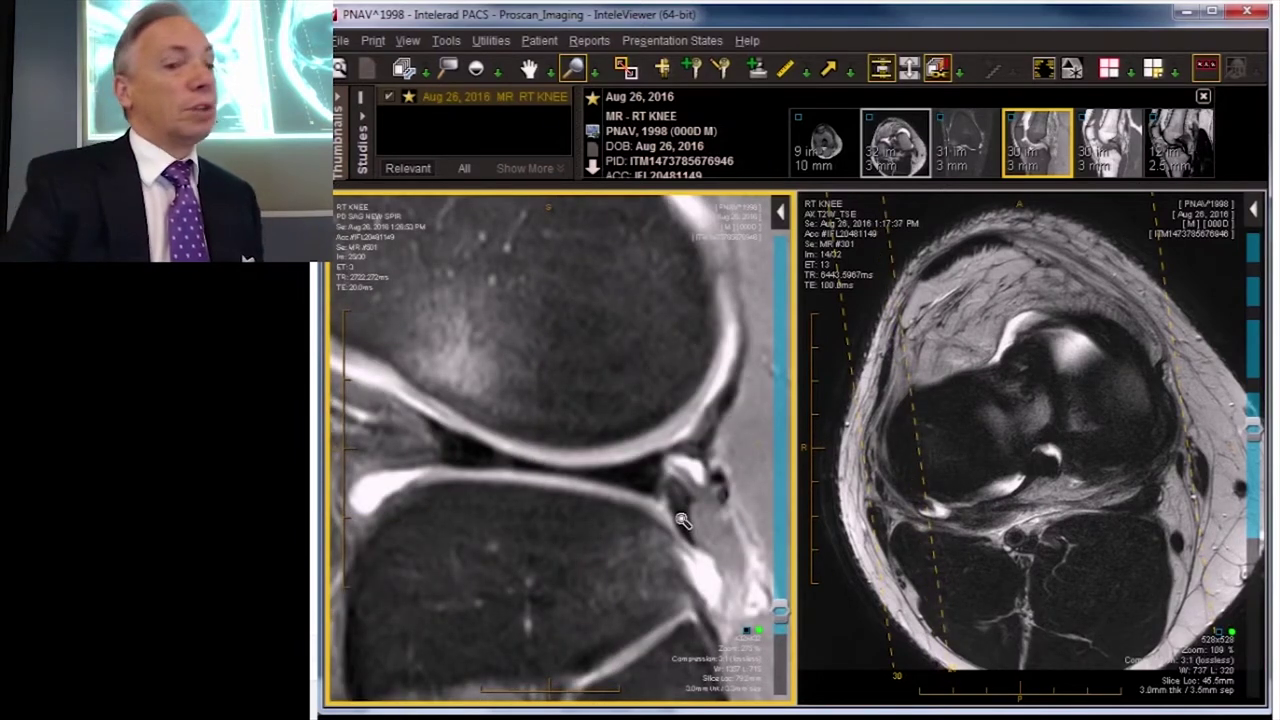
pyautogui.scroll(-1, 681, 520)
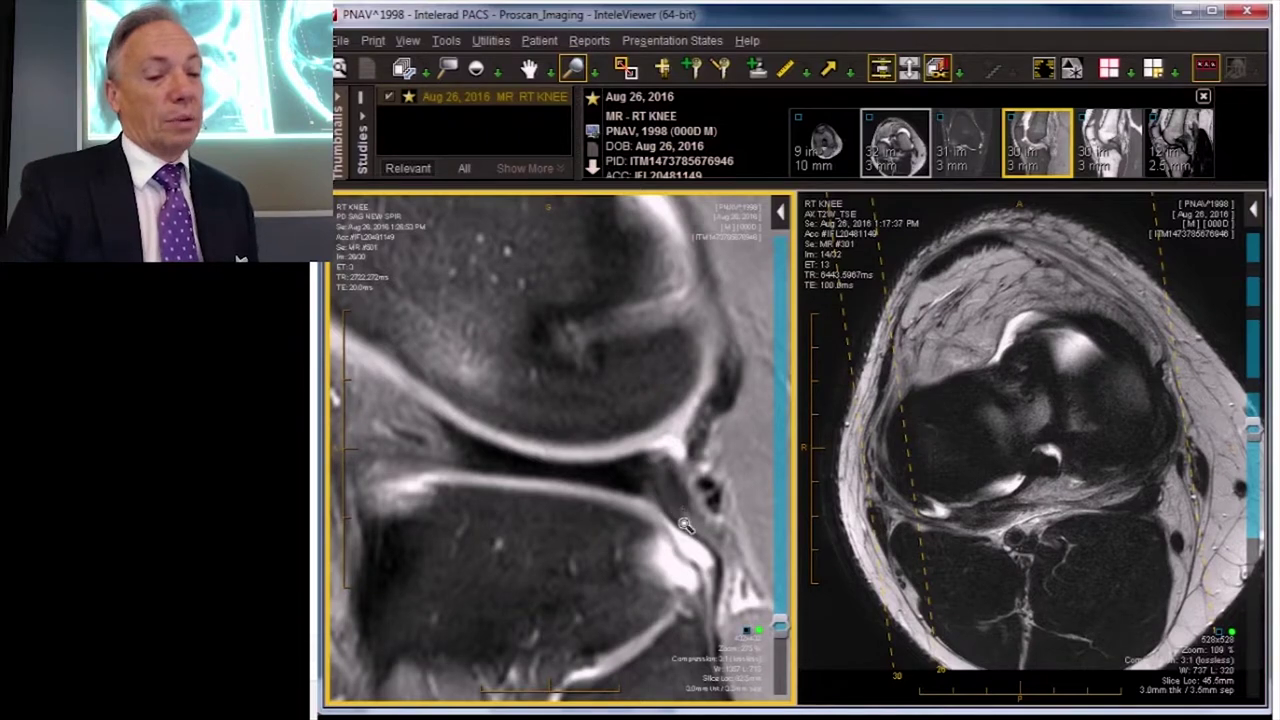
pyautogui.scroll(2, 708, 631)
pyautogui.scroll(-1, 708, 631)
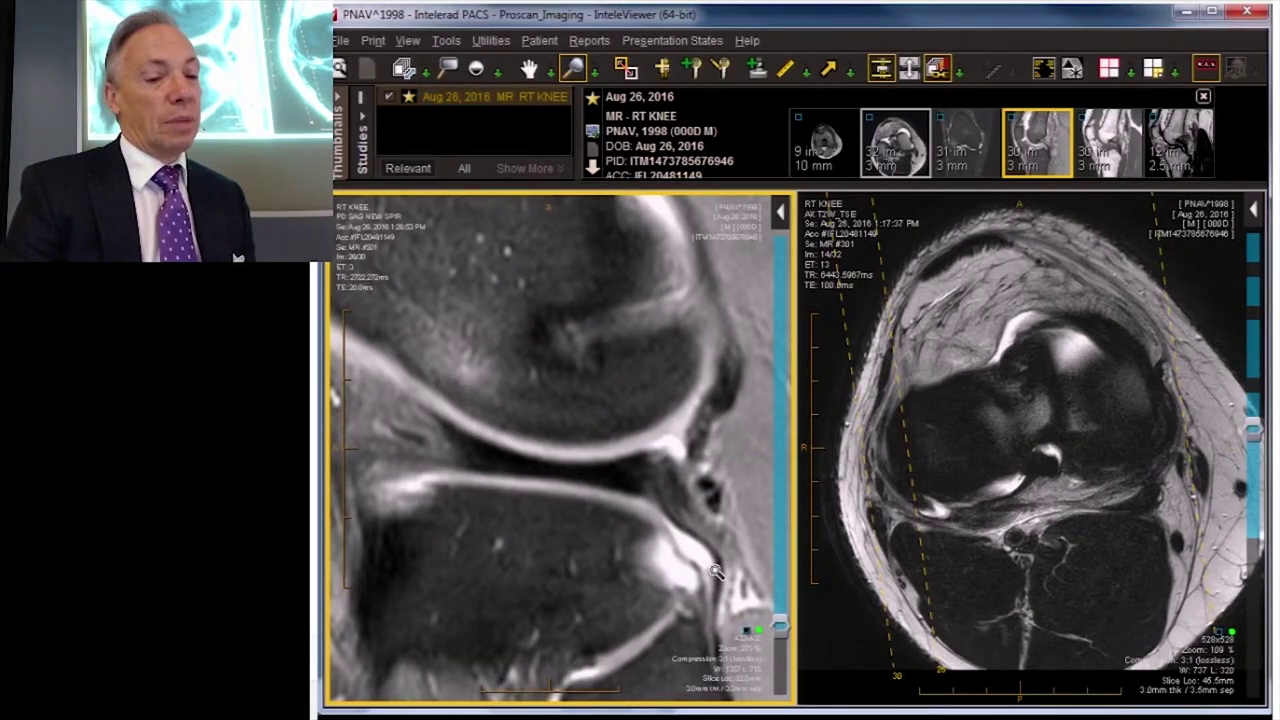
# Step: Page back and forth through the magnified sagittal slices of the posterior knee
pyautogui.scroll(3, 710, 568)
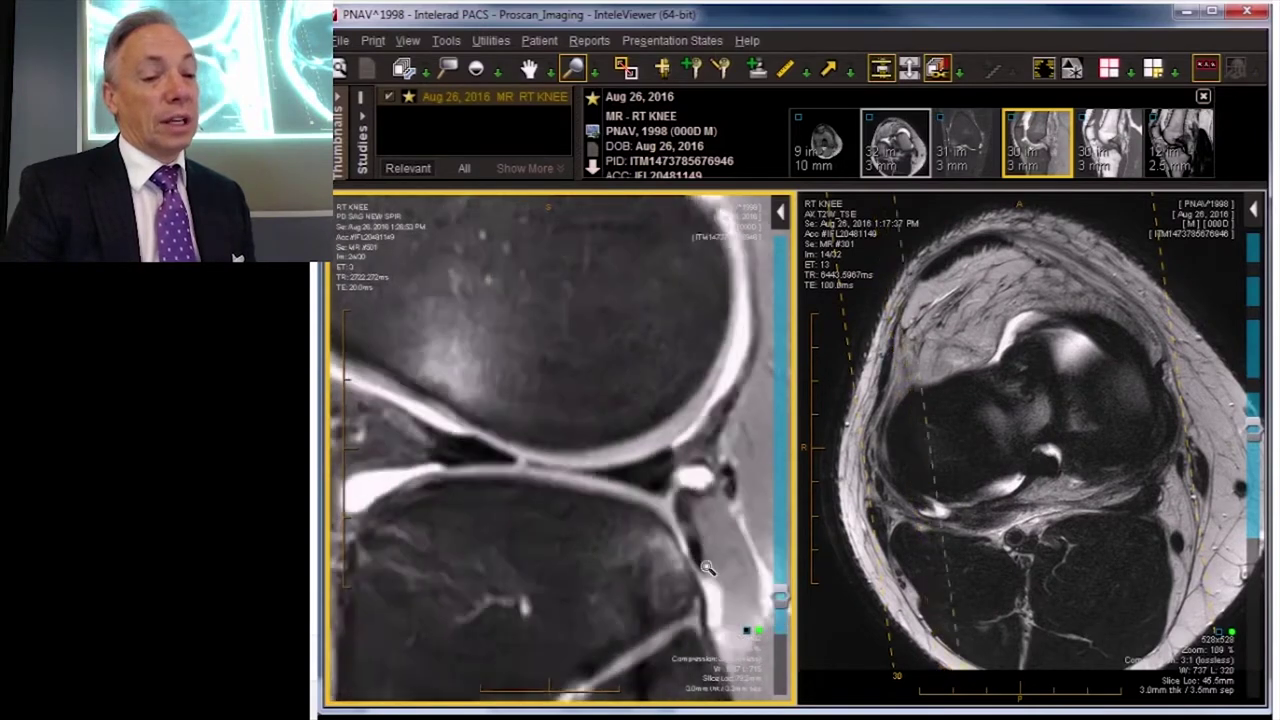
pyautogui.scroll(6, 706, 566)
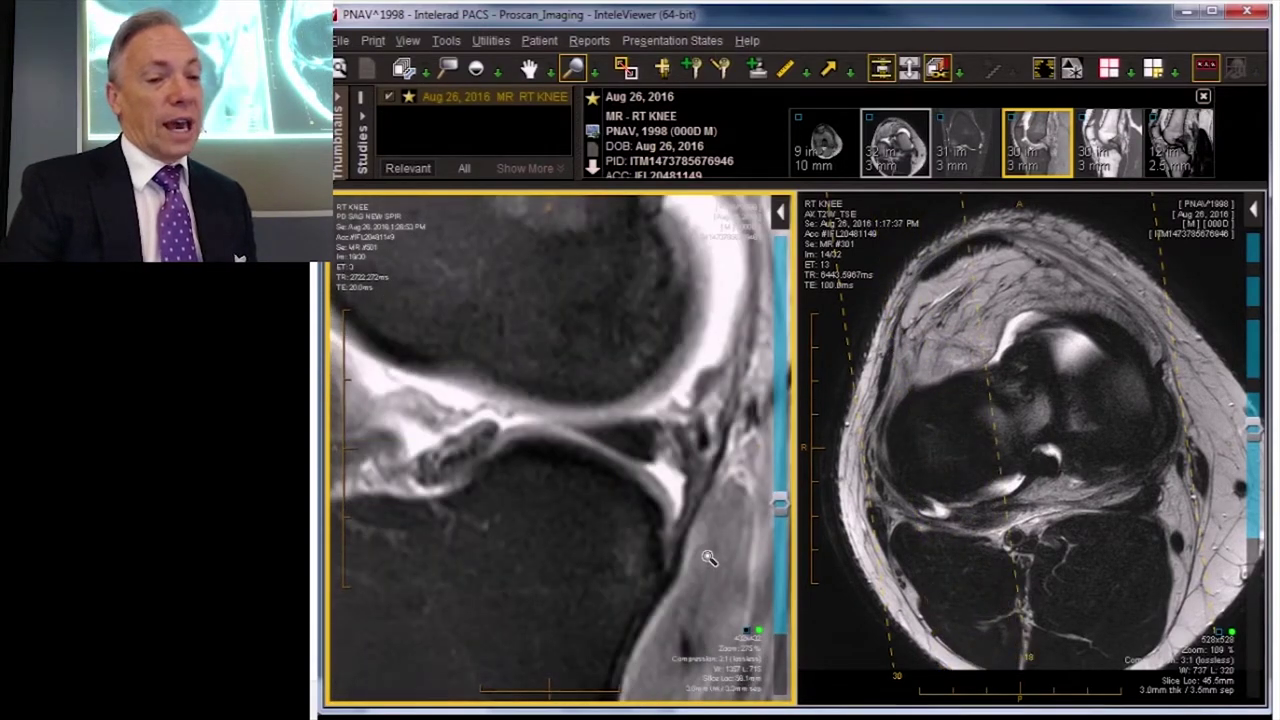
pyautogui.scroll(2, 662, 492)
pyautogui.scroll(-3, 662, 490)
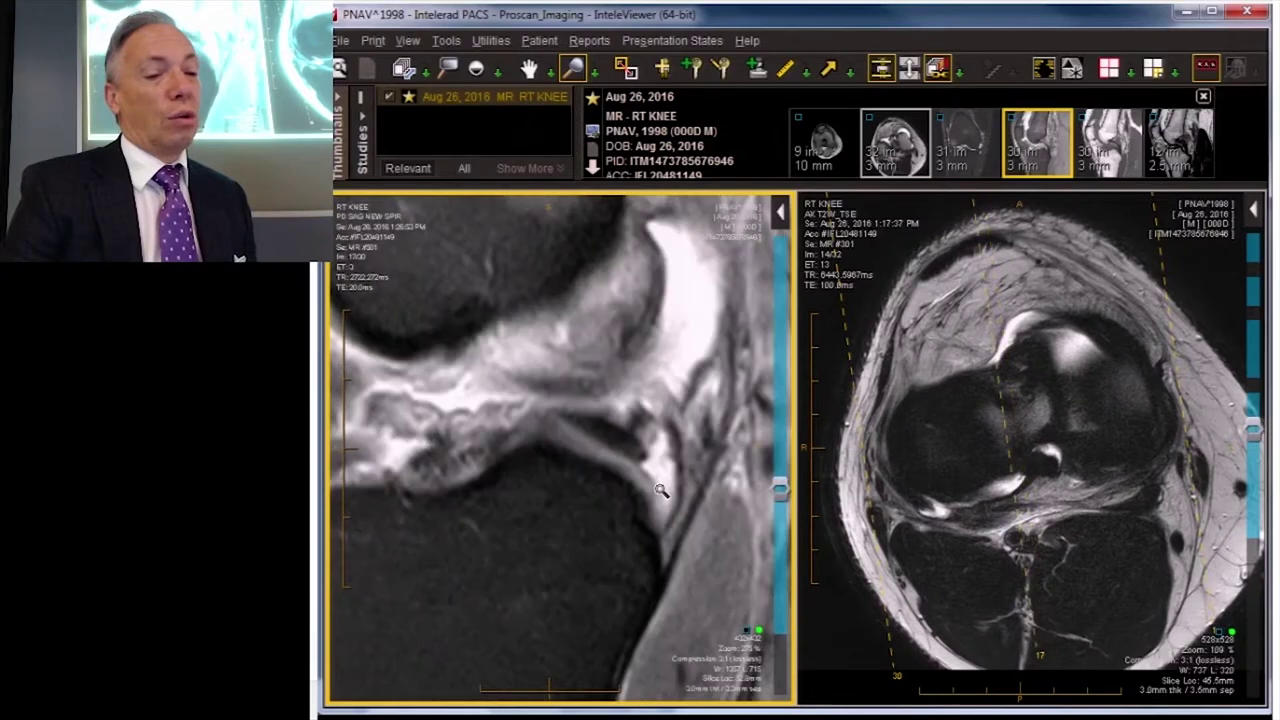
pyautogui.scroll(3, 603, 443)
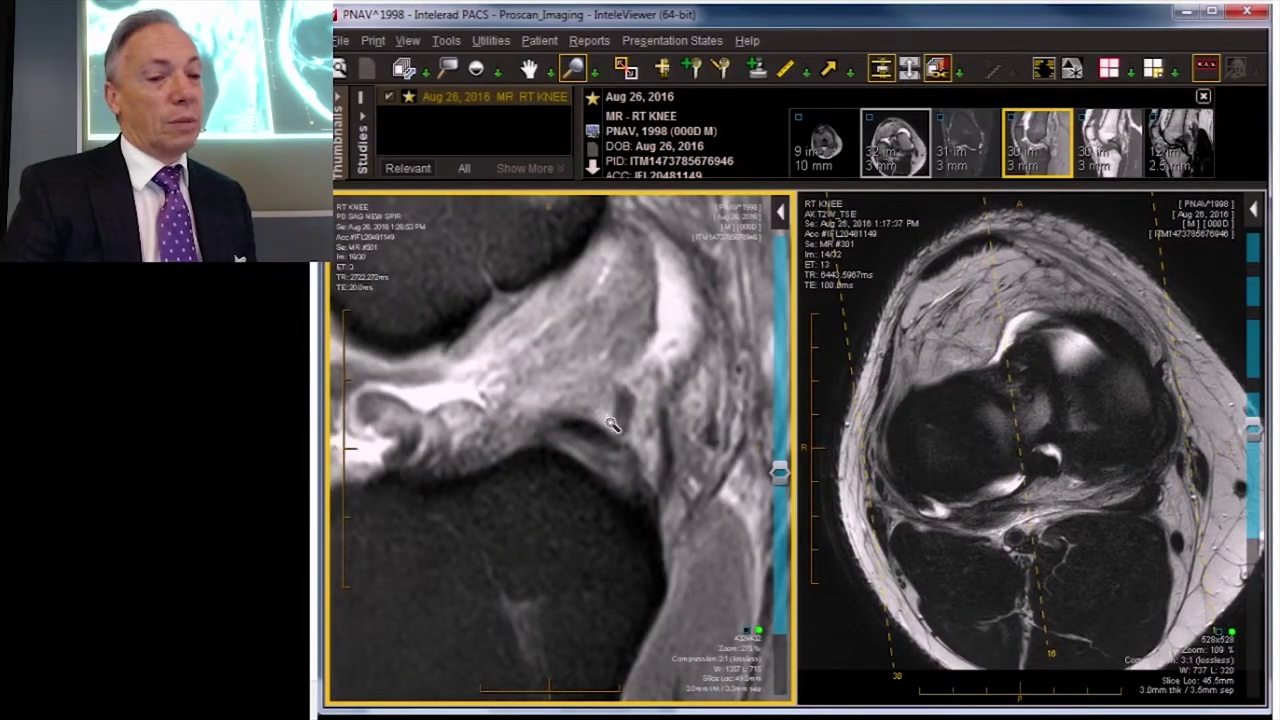
# Step: Switch to the arrow pointer, keep paging sagittal slices, then load the coronal series into the axial viewport
pyautogui.press('Escape')
pyautogui.scroll(-1, 620, 430)
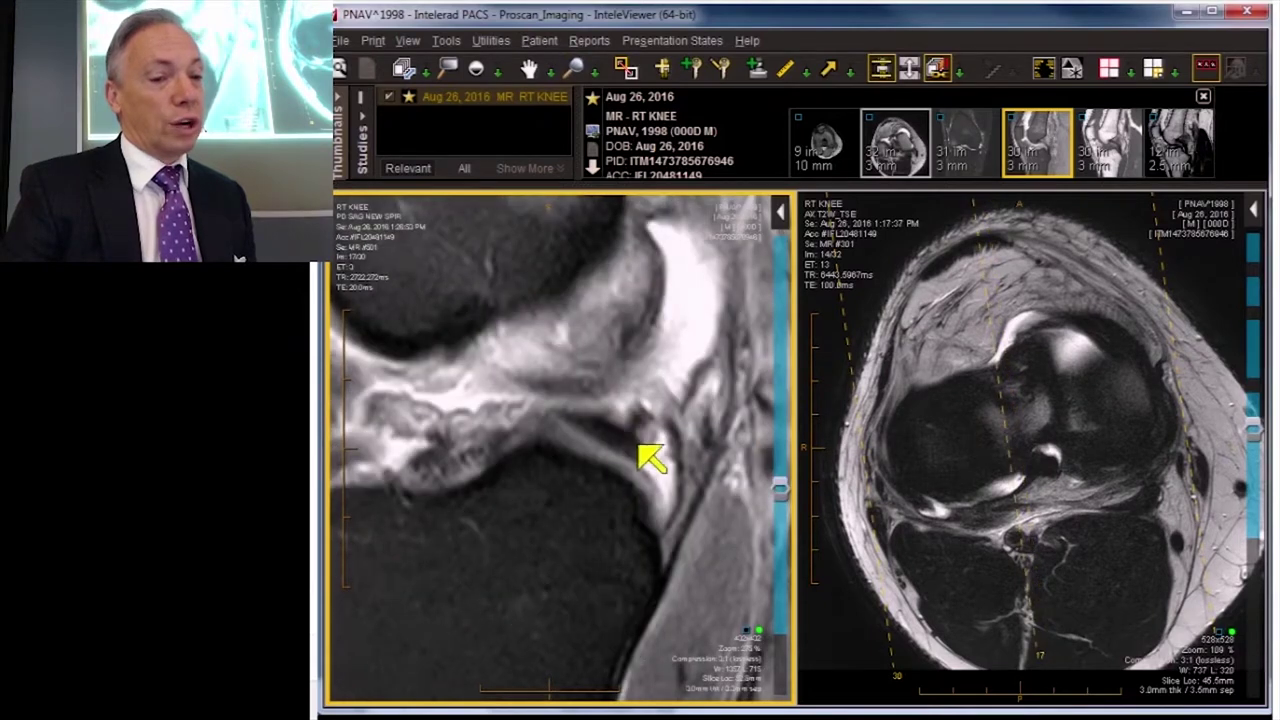
pyautogui.scroll(-1, 678, 446)
pyautogui.scroll(1, 676, 448)
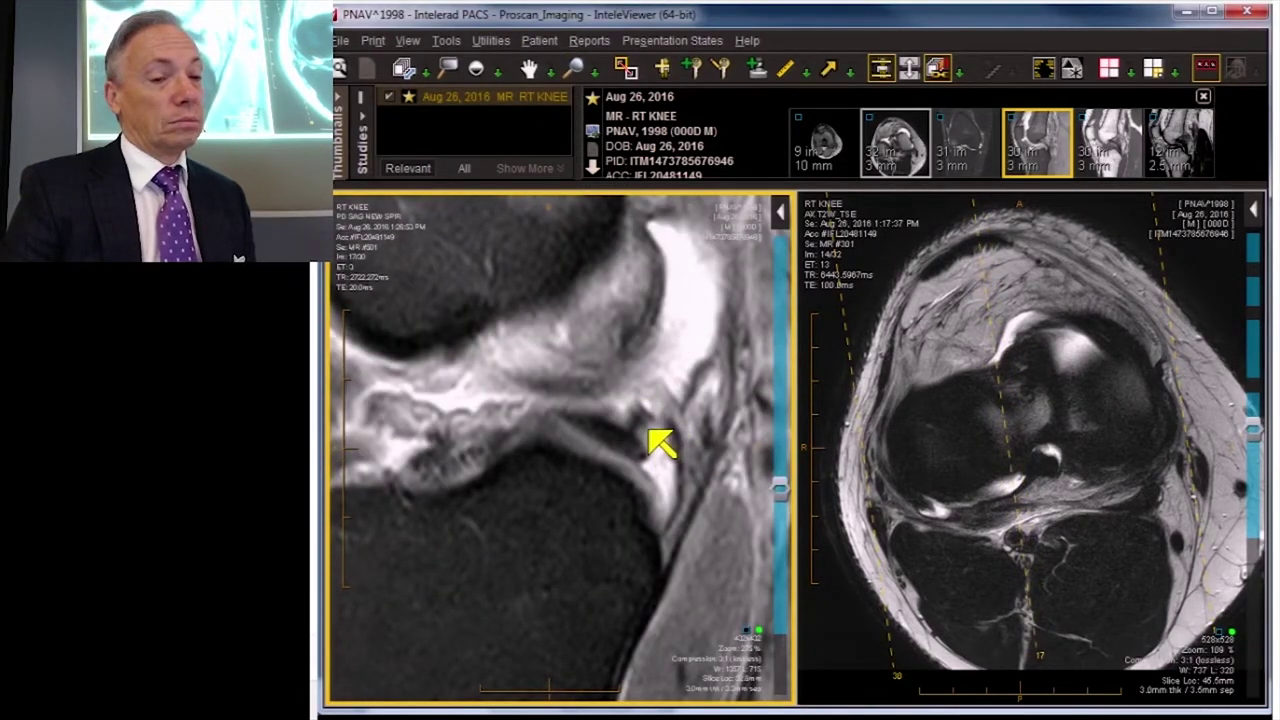
pyautogui.scroll(-1, 662, 446)
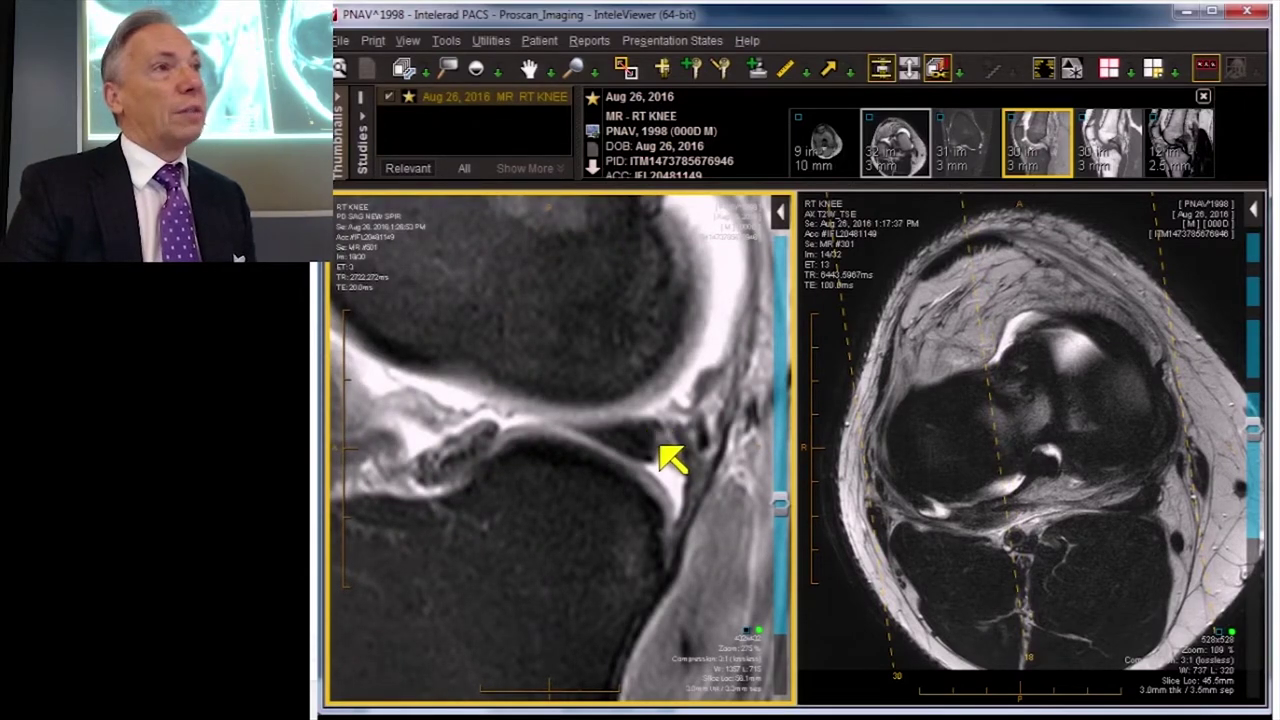
pyautogui.scroll(2, 672, 458)
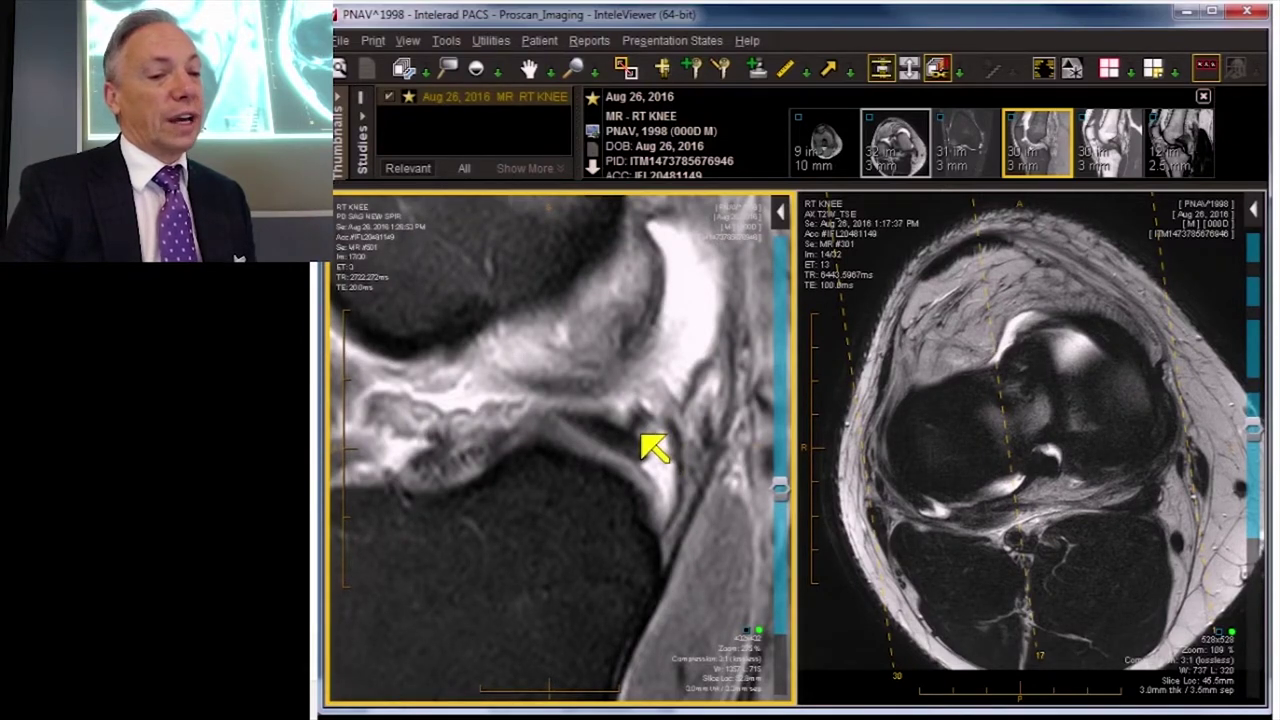
pyautogui.scroll(-3, 652, 449)
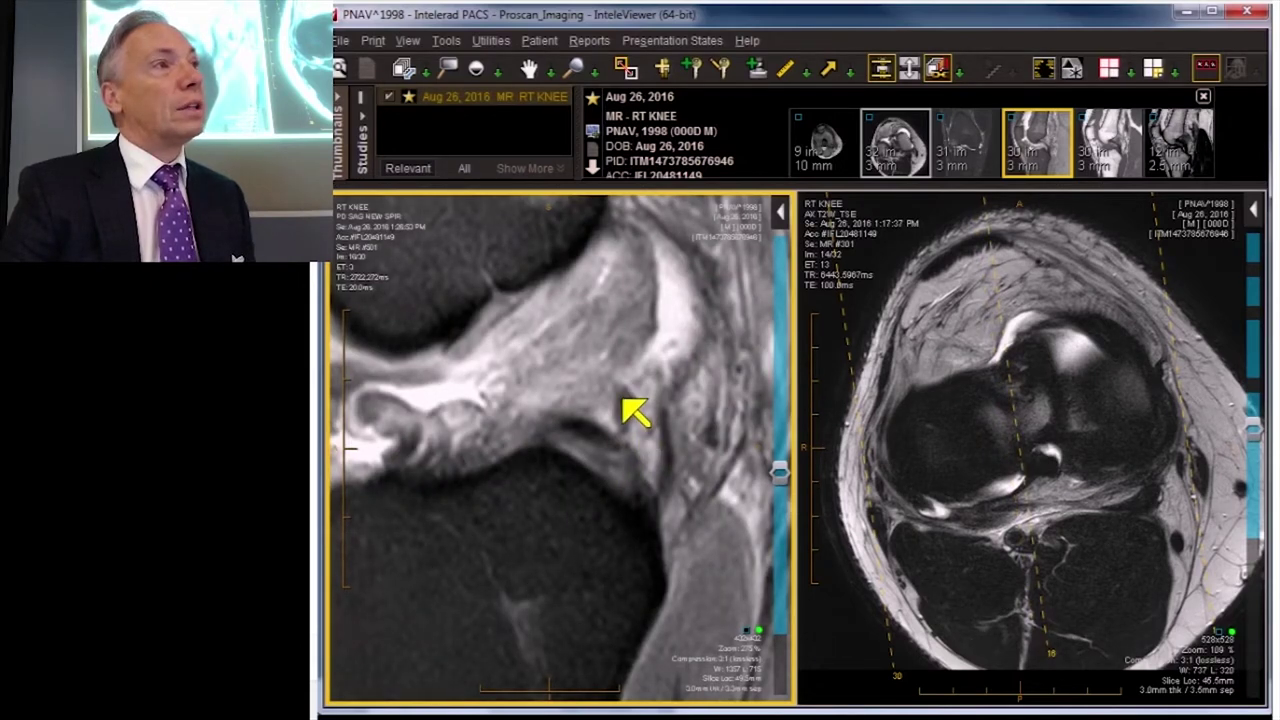
pyautogui.scroll(-3, 624, 404)
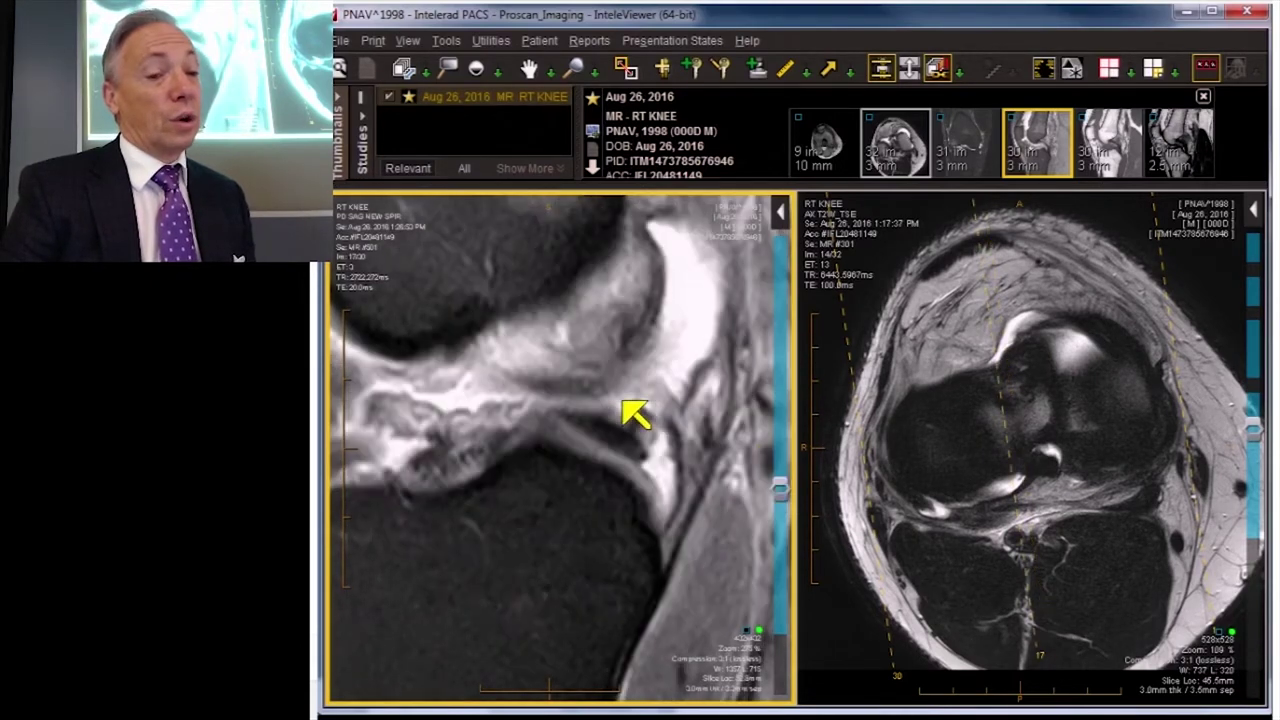
pyautogui.scroll(-1, 693, 446)
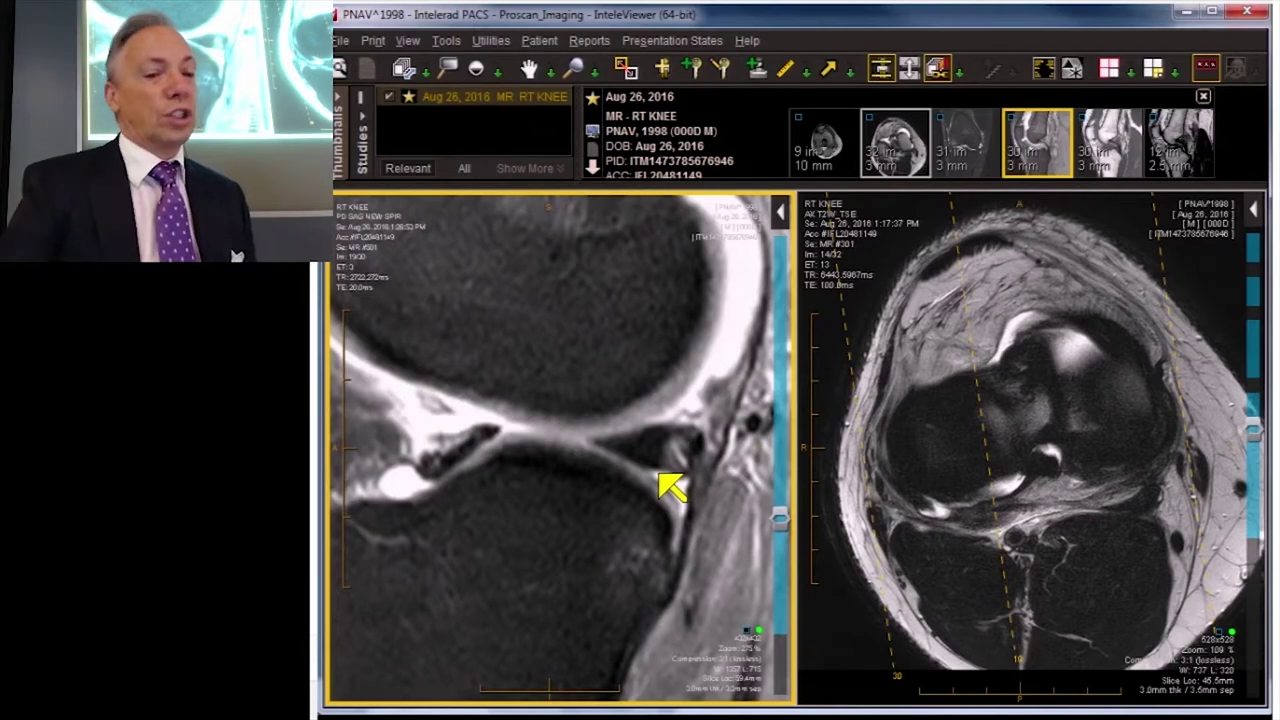
pyautogui.scroll(-4, 692, 446)
pyautogui.scroll(15, 692, 446)
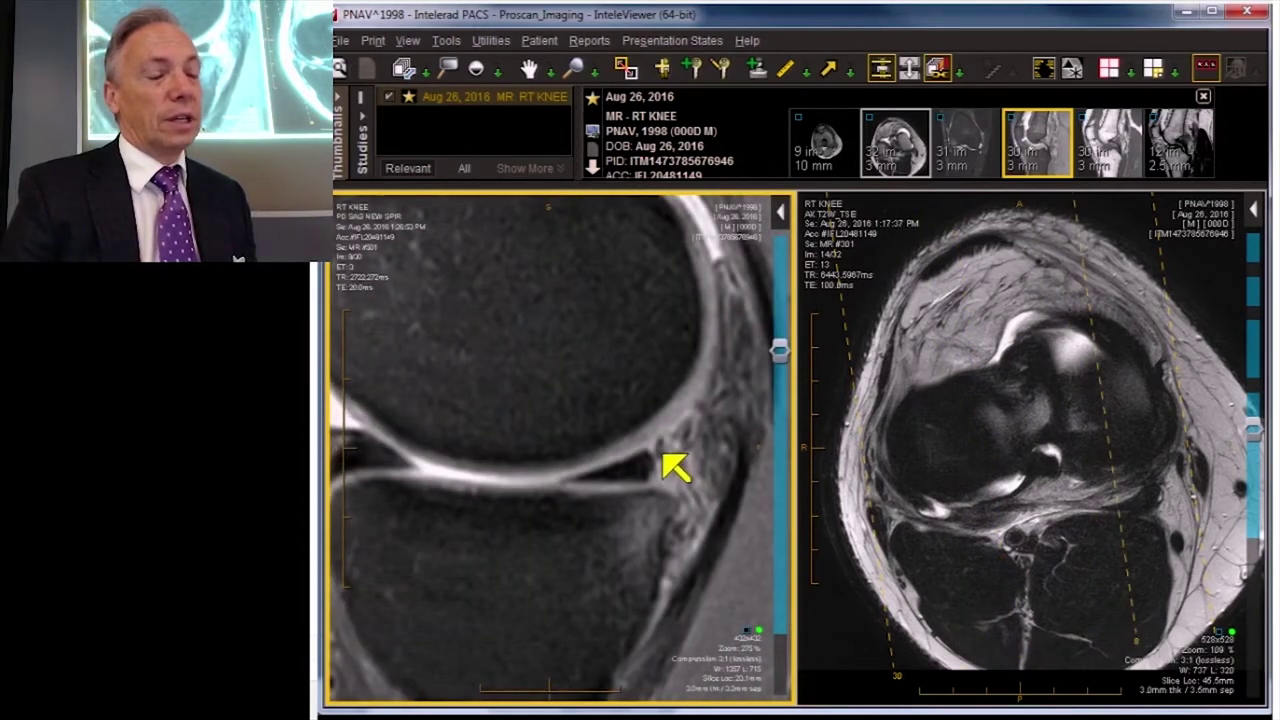
pyautogui.scroll(-10, 664, 457)
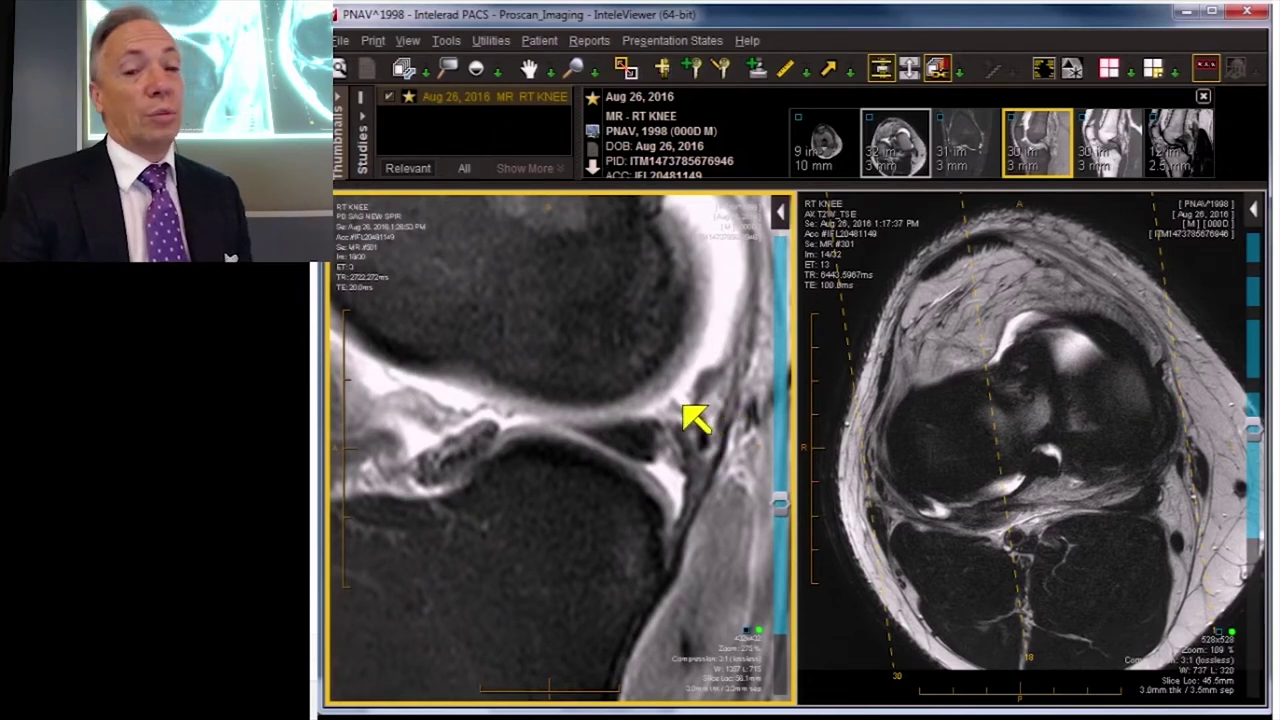
pyautogui.moveTo(946, 140); pyautogui.dragTo(997, 360)
# Step: Page through the coronal T2 SPIR slices to one showing both femoral condyles over the tibial joint line
pyautogui.scroll(-3, 1010, 374)
pyautogui.scroll(-2, 1010, 374)
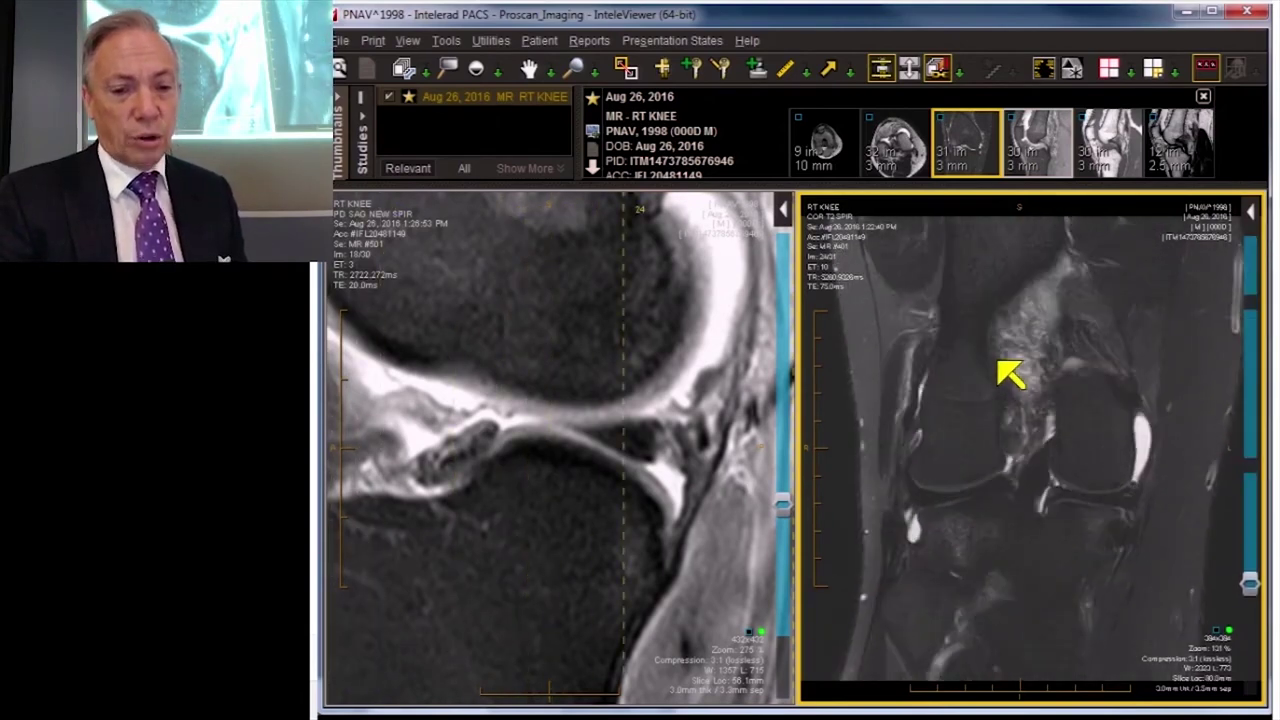
pyautogui.scroll(3, 1010, 374)
pyautogui.scroll(4, 1010, 374)
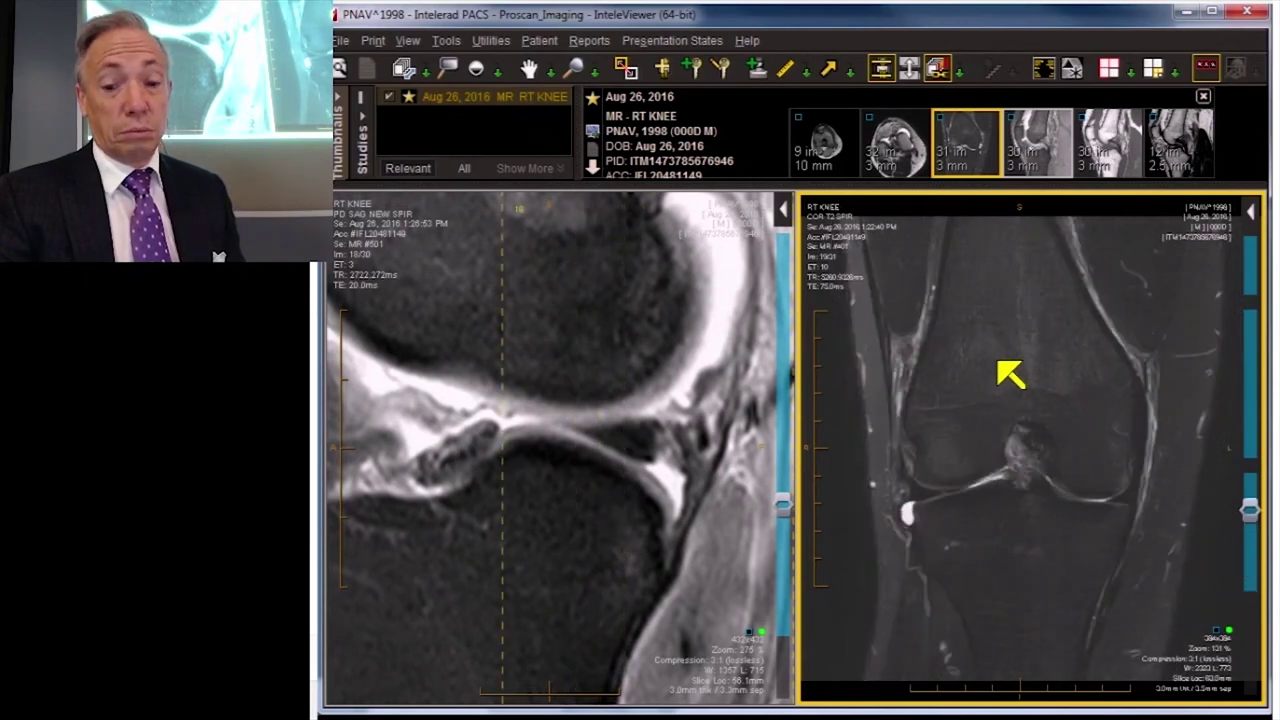
pyautogui.scroll(-3, 1157, 437)
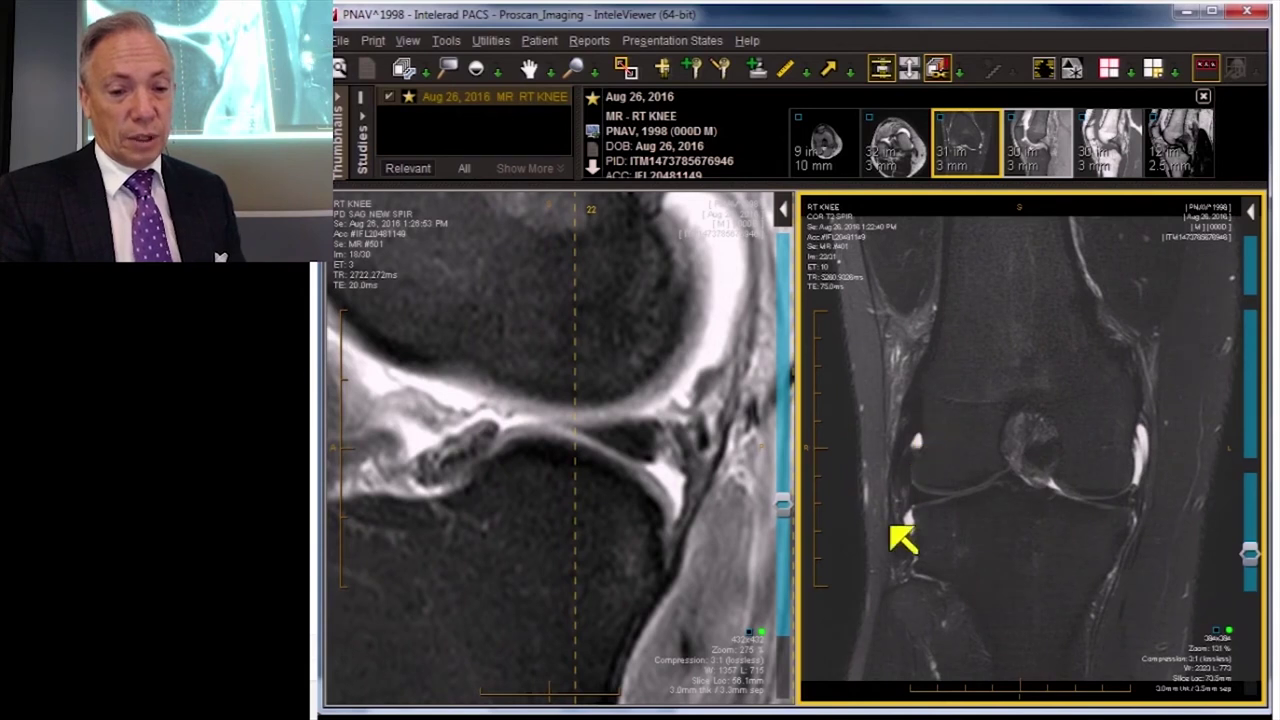
pyautogui.scroll(-2, 905, 560)
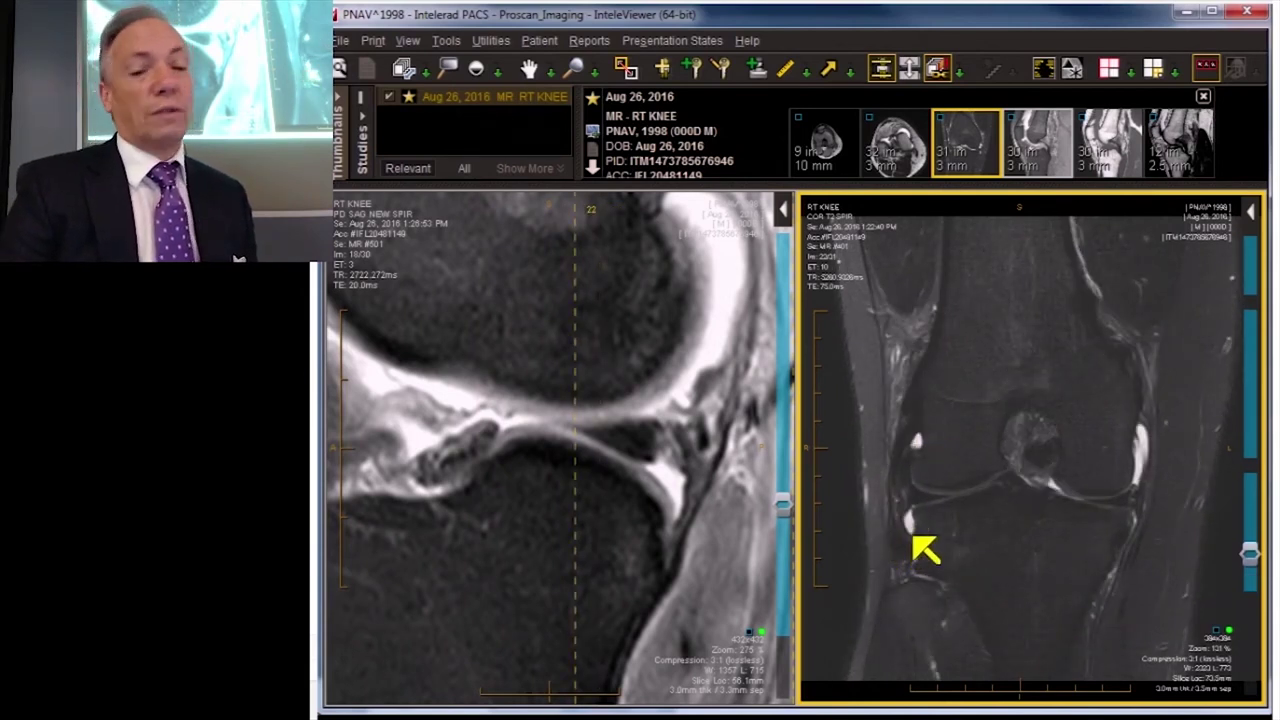
pyautogui.scroll(2, 988, 535)
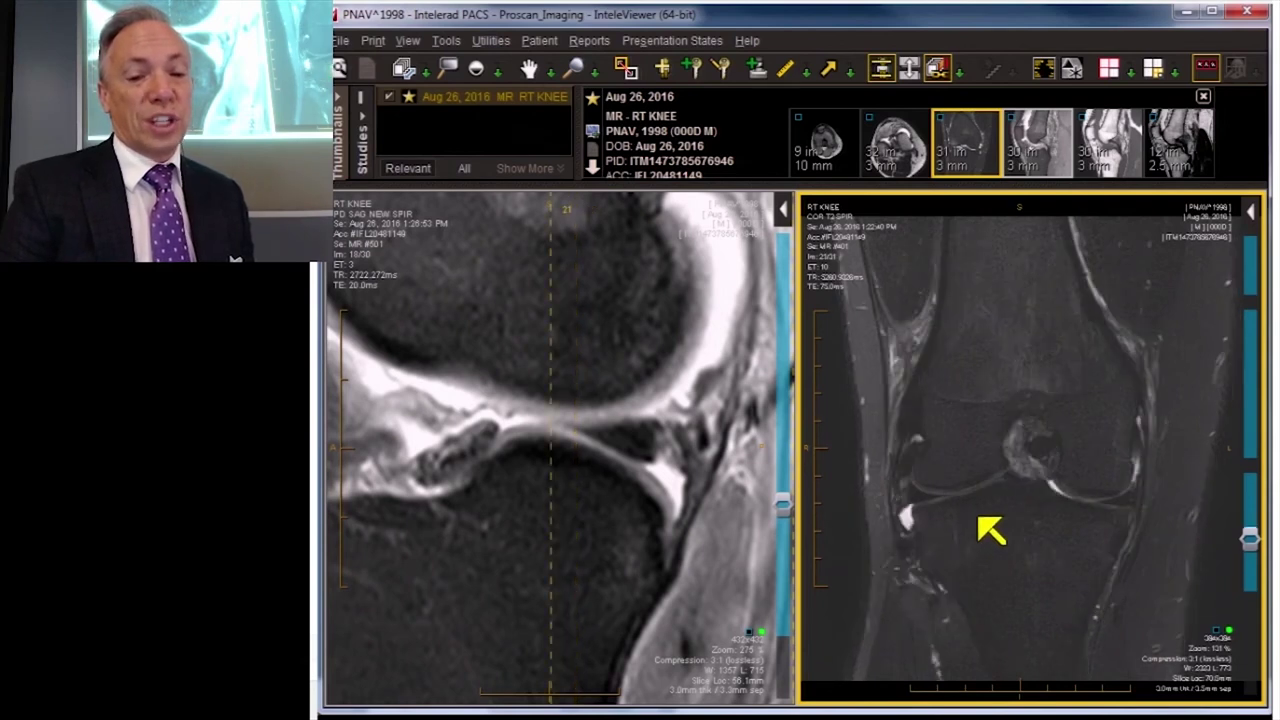
pyautogui.scroll(3, 988, 530)
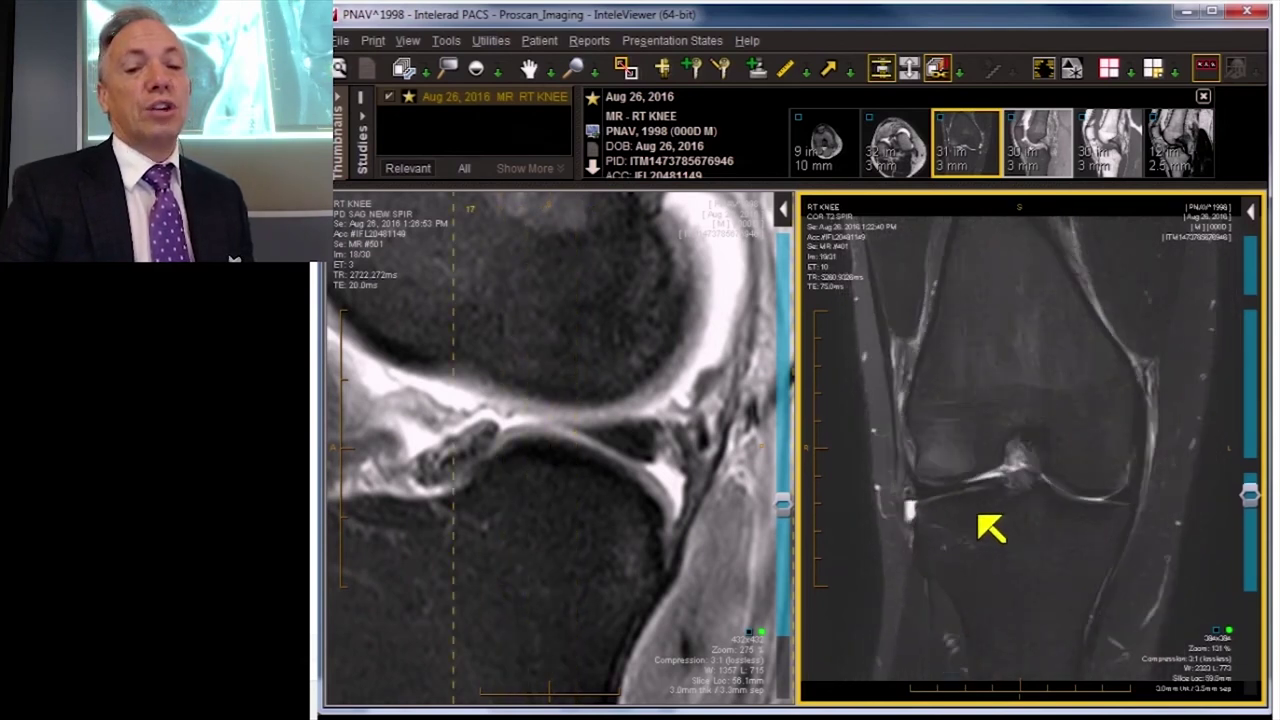